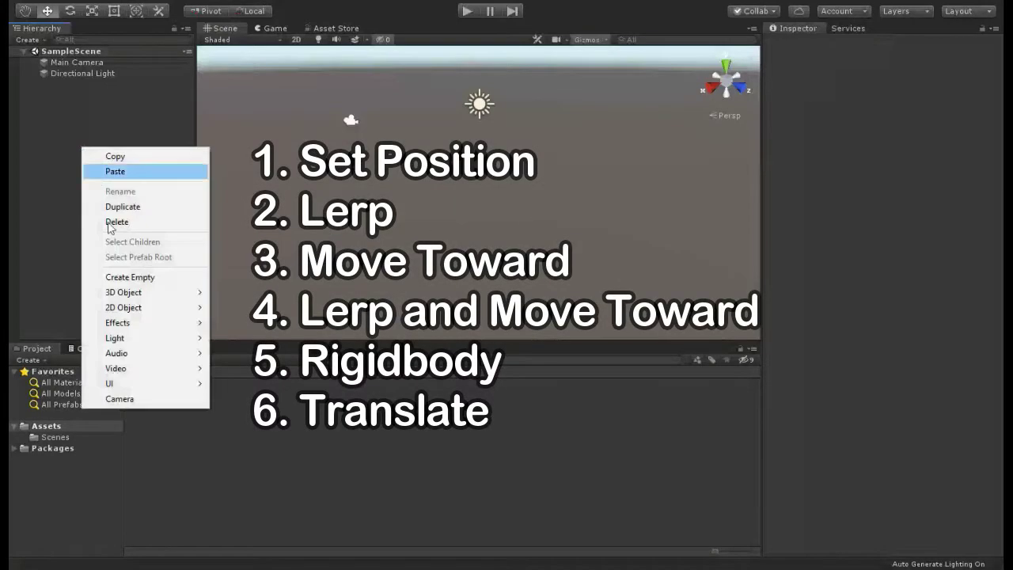
Add a sphere to the scene and rename it Ball.
mouse_move(159, 292)
click(242, 307)
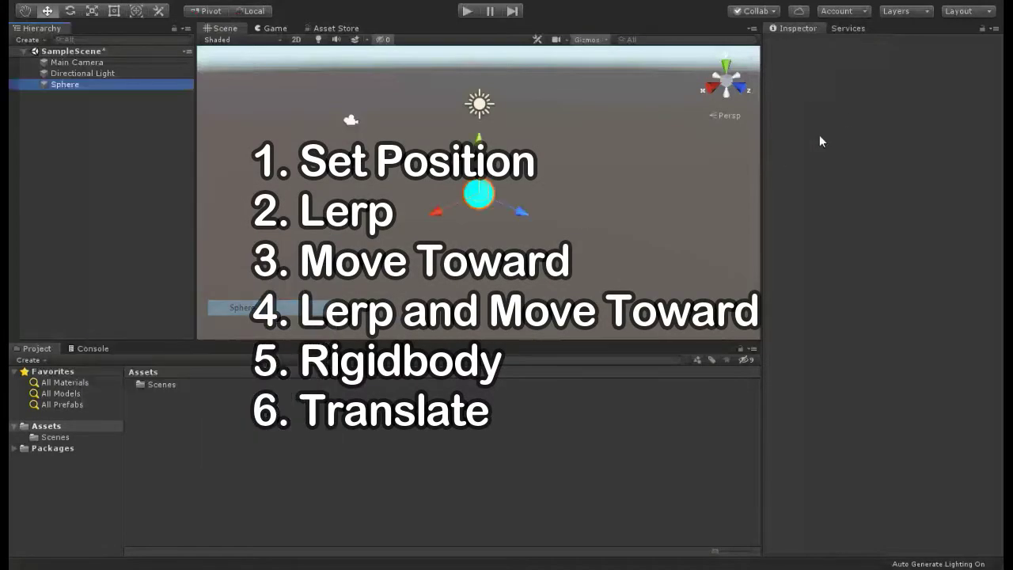
click(844, 46)
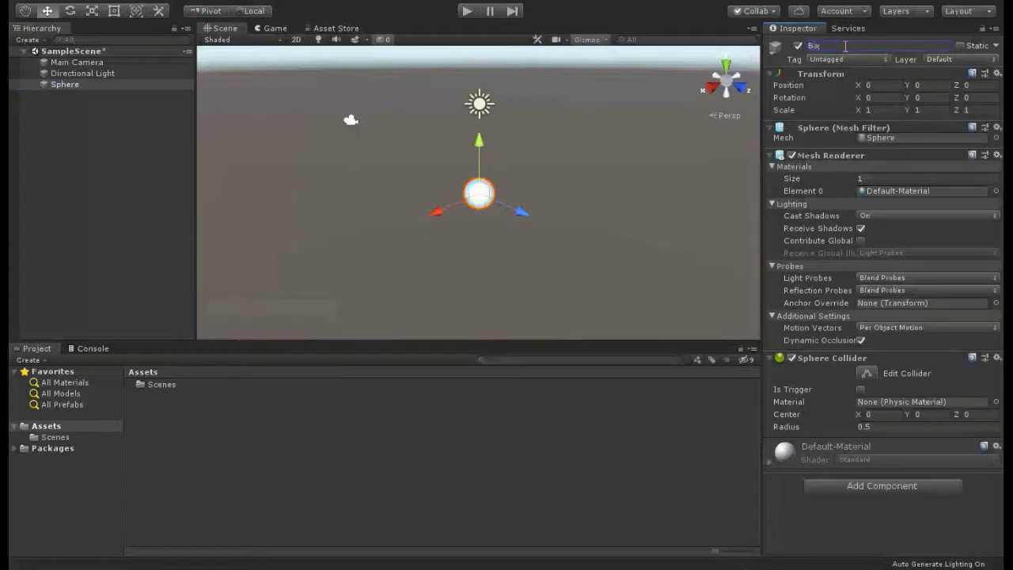
Create an empty object named Traget and give it a red label icon.
click(139, 157)
right_click(137, 155)
click(253, 286)
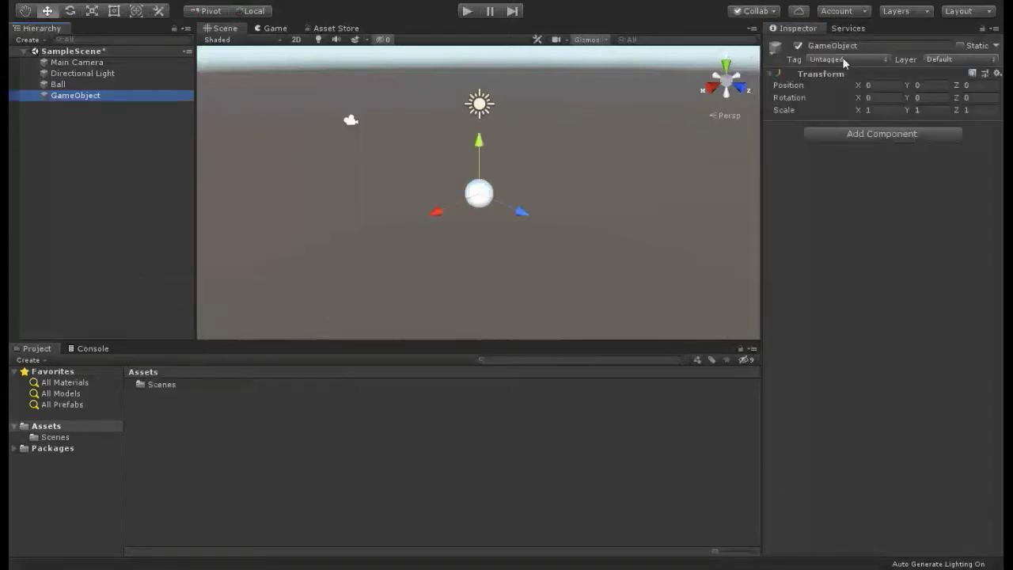
click(840, 46)
text(Traget)
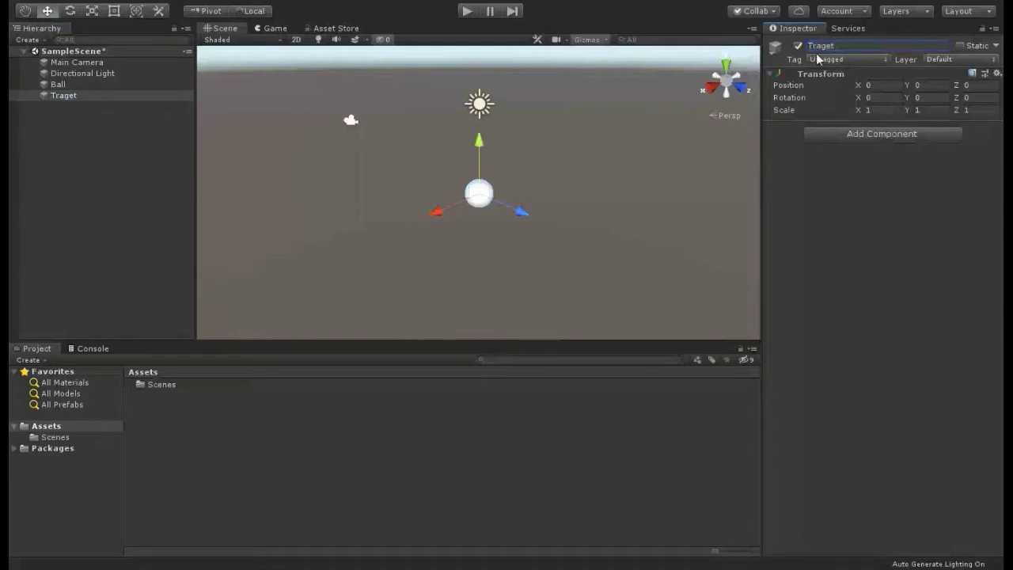
click(775, 46)
click(826, 90)
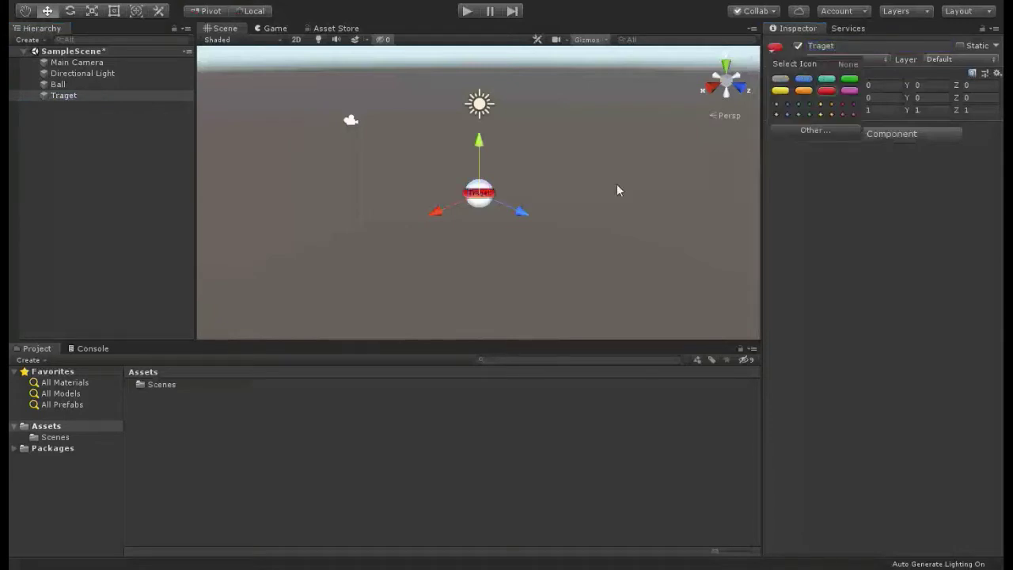
click(112, 125)
alt+drag(626, 230, 478, 210)
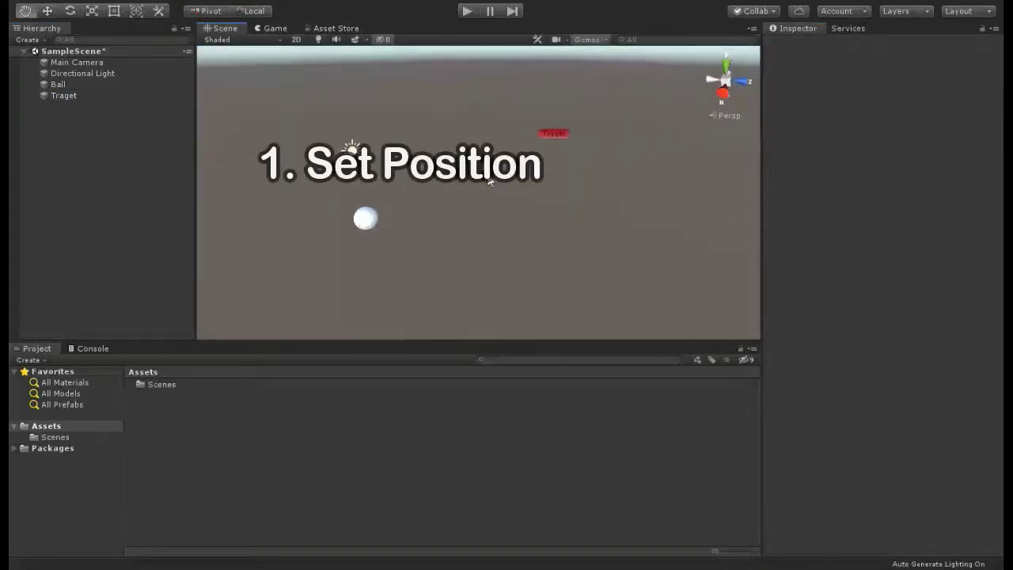
Move the Ball around, then reset its Transform back to 0,0,0.
scroll(490, 182, up, 2)
click(60, 85)
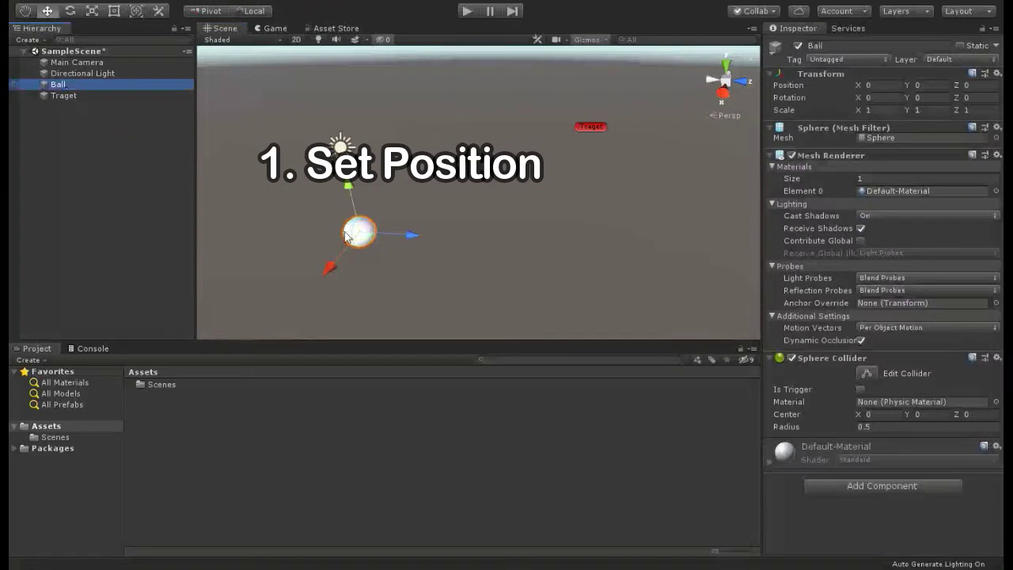
drag(863, 89, 789, 108)
drag(906, 89, 839, 76)
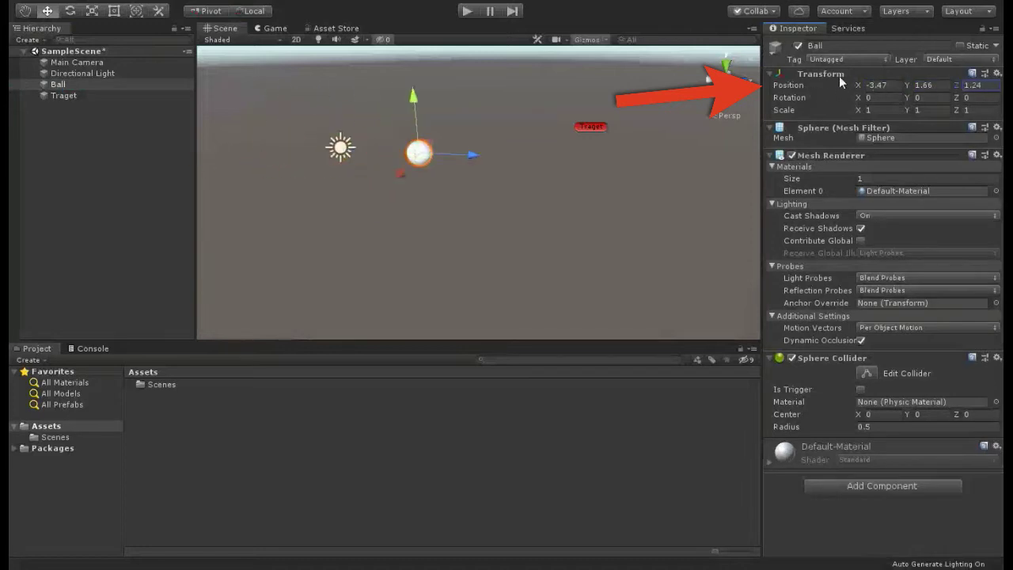
right_click(839, 76)
Create a new C# script in Assets named BallMovement.
right_click(243, 455)
mouse_move(406, 133)
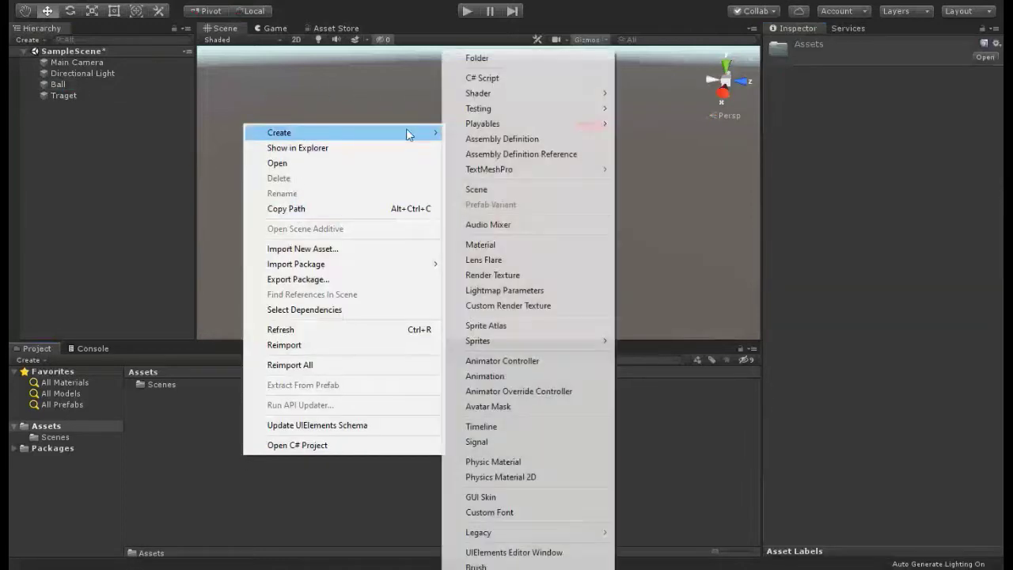
click(489, 79)
text(BallMovement)
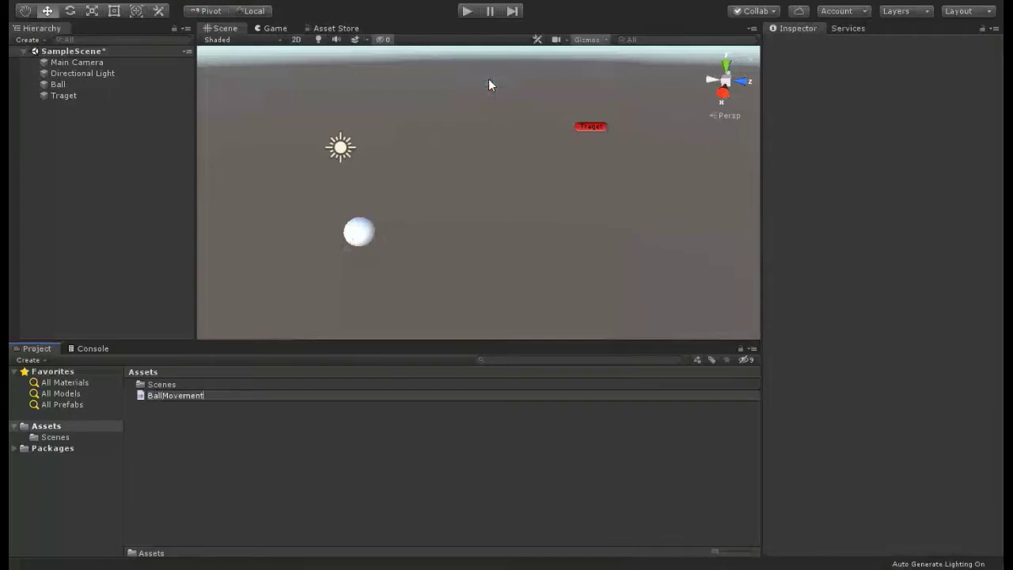
Add the Ball Movement component to the Ball and locate the script in Assets.
click(358, 231)
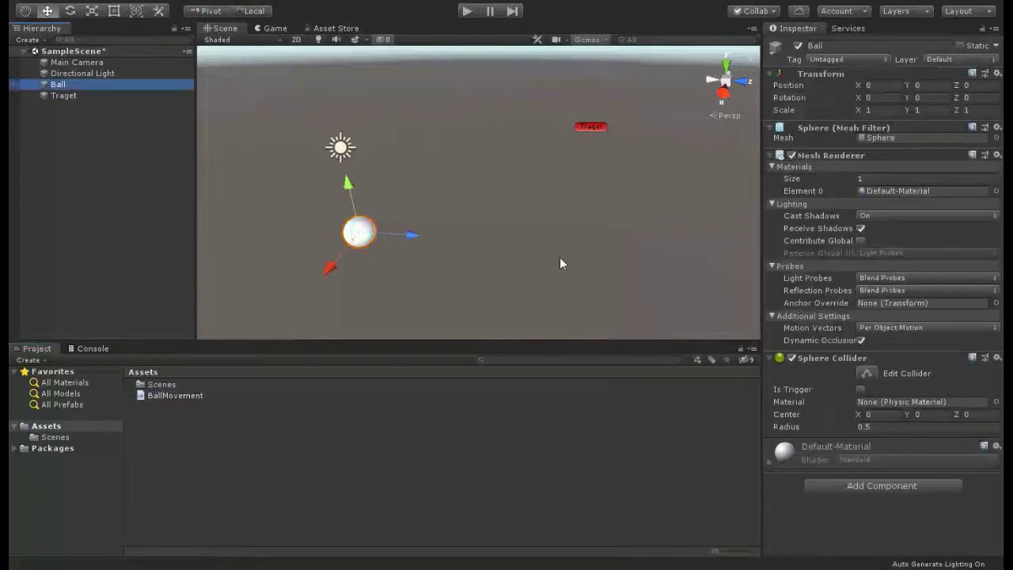
click(838, 490)
text(ball)
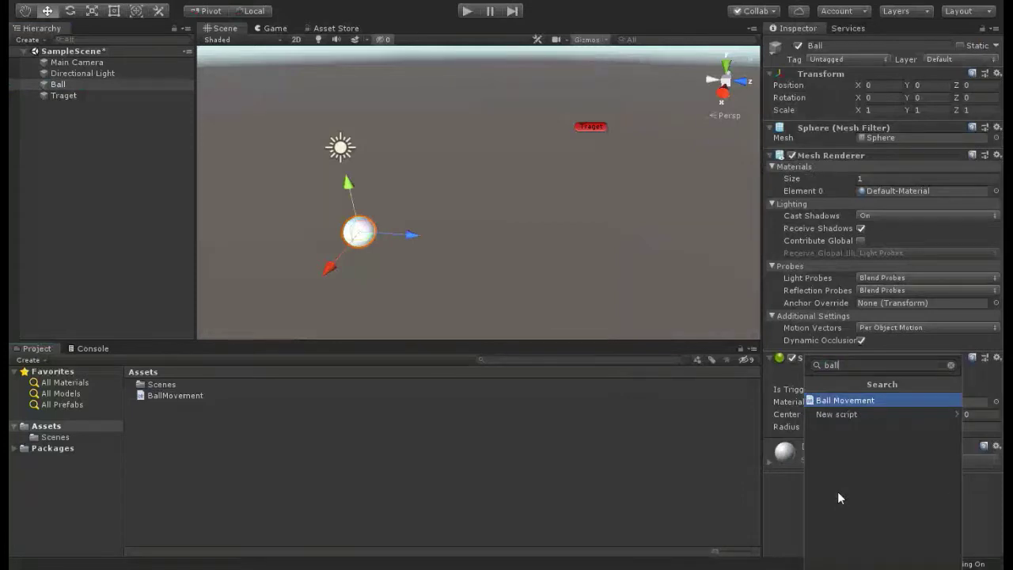
key(Return)
click(875, 453)
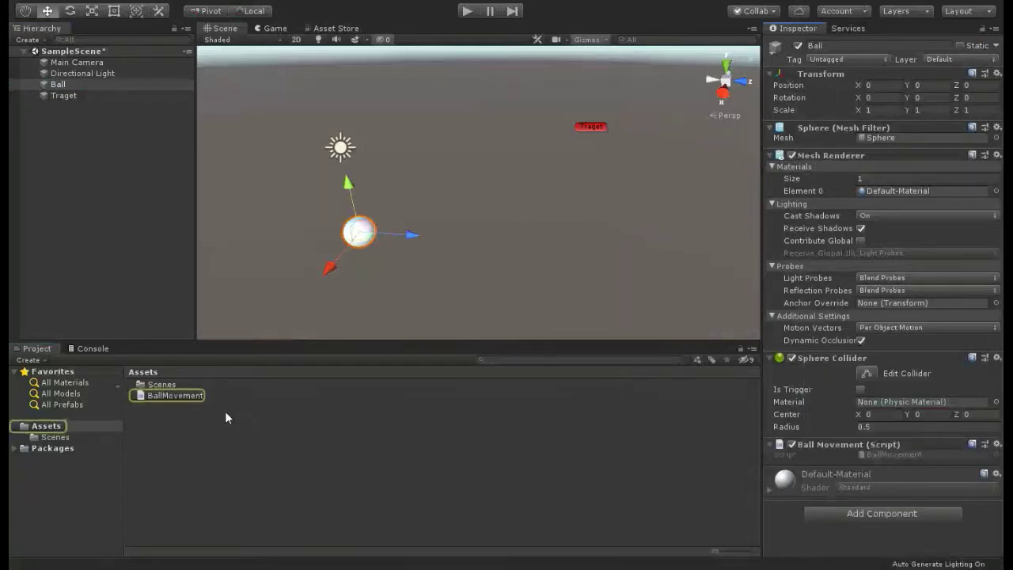
Clear the template comments and declare a 'public Transform target;' field.
double_click(174, 397)
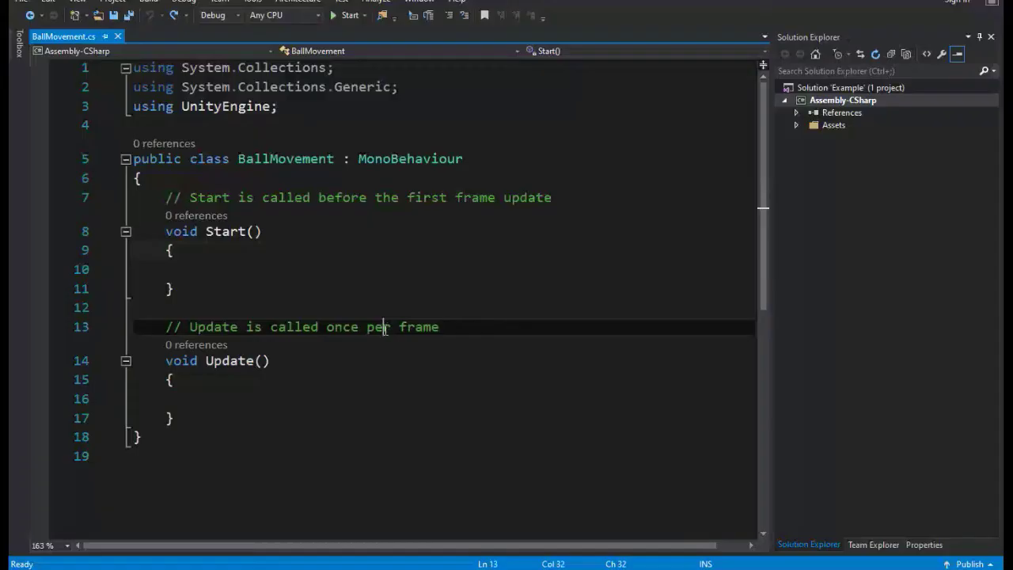
triple_click(380, 328)
key(Delete)
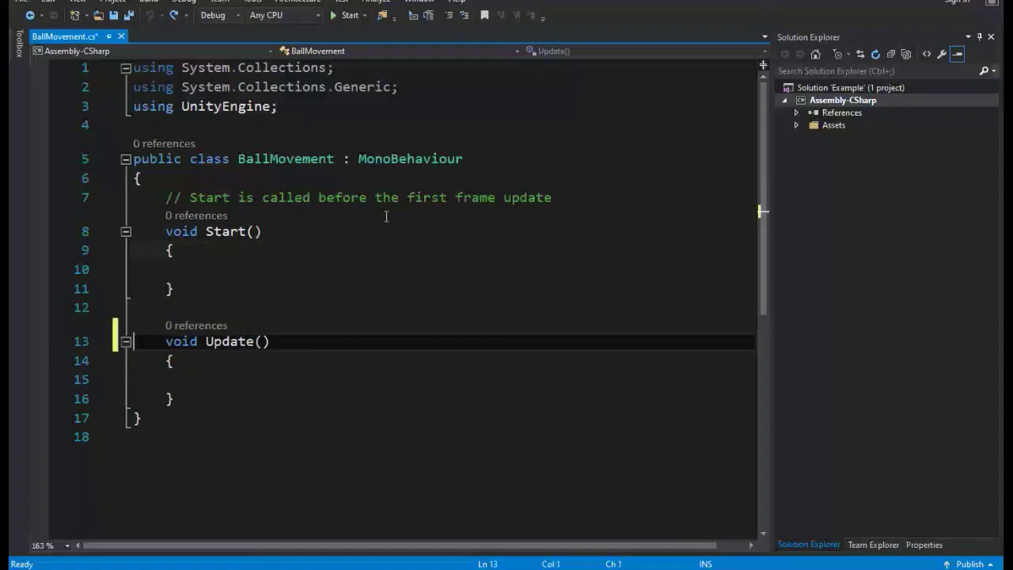
key(Delete)
click(244, 186)
key(Return)
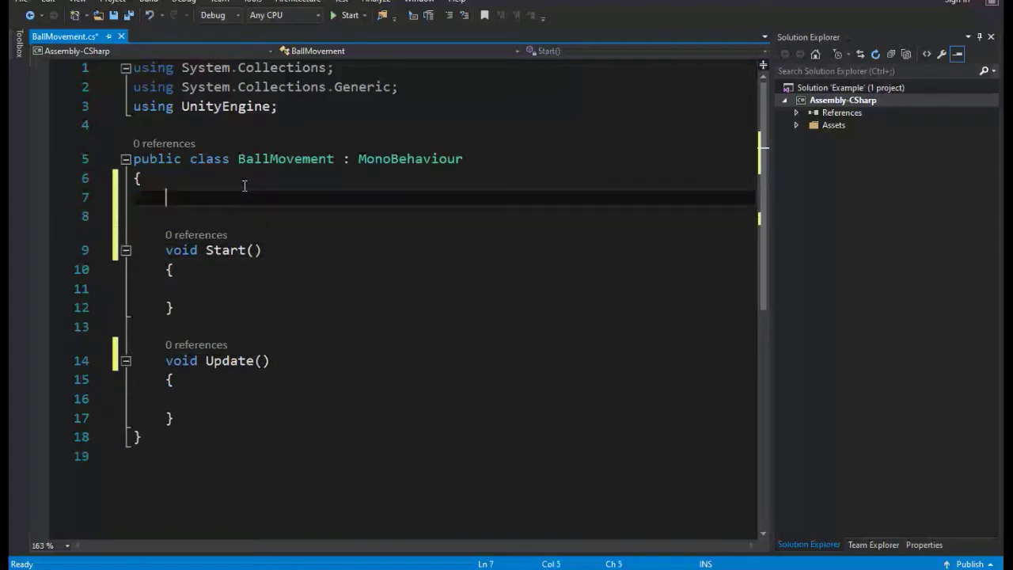
text(public Transform)
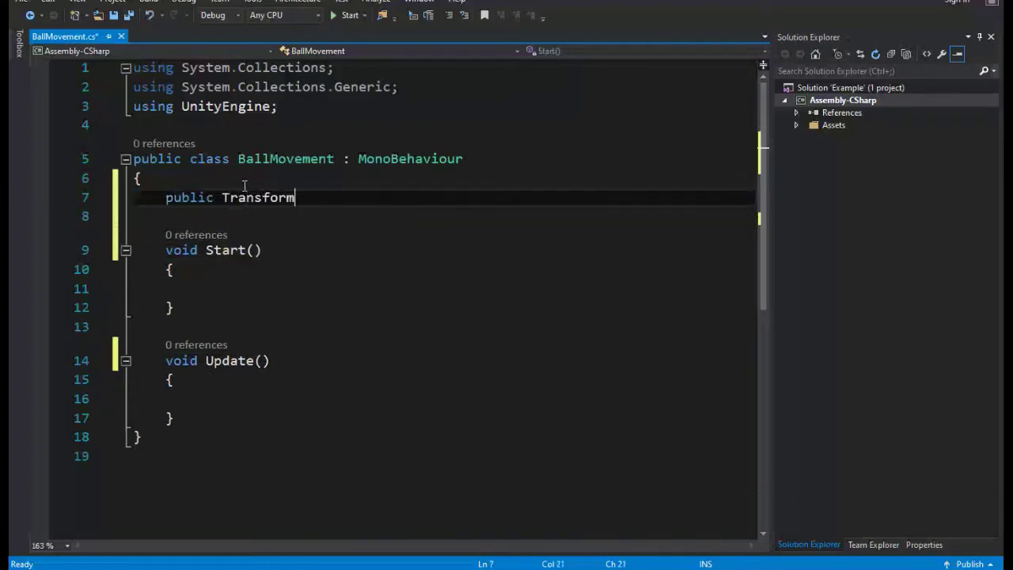
text( target;)
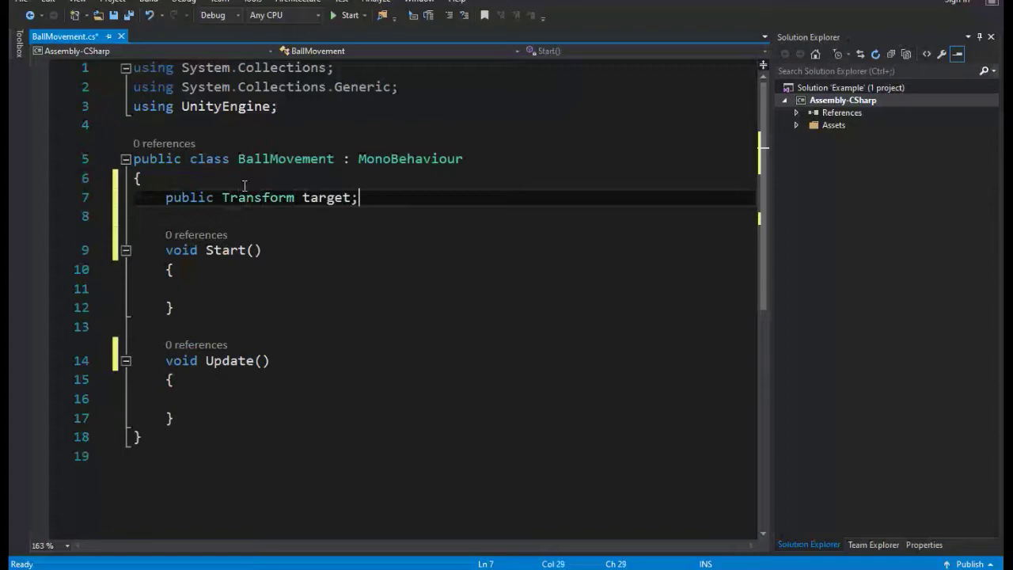
Rename Update to FixedUpdate with 'transform.position = target.position', save, and play in Unity.
key(Down)
key(Down)
key(Down)
key(Down)
key(Down)
key(Down)
key(Down)
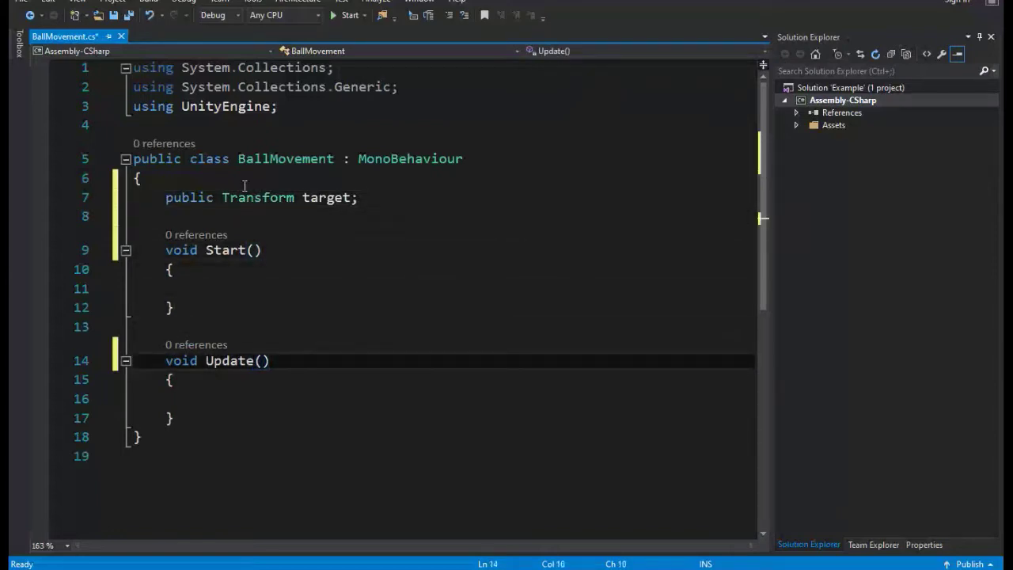
text(Fixed)
key(Down)
key(Down)
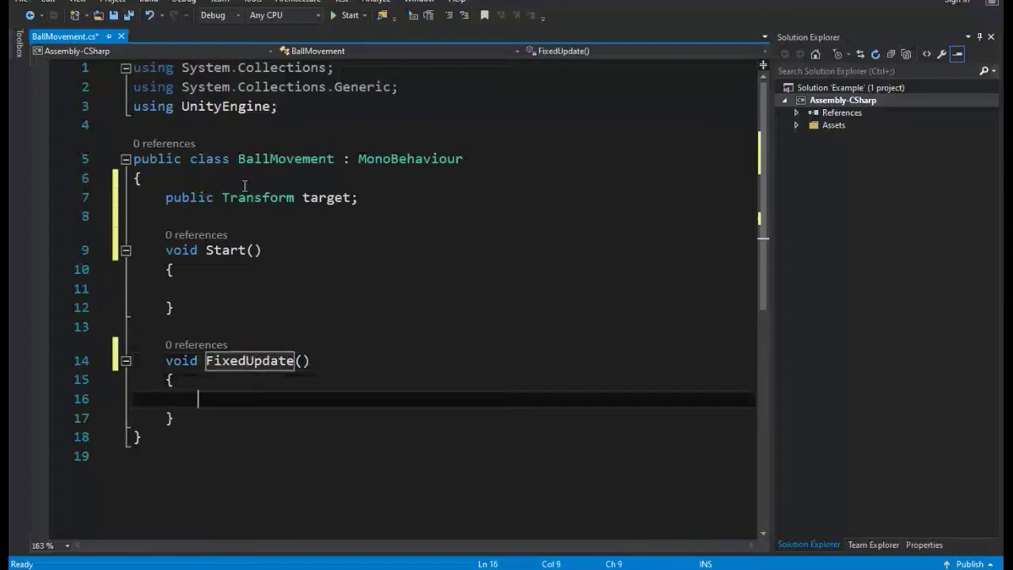
text(transform.position)
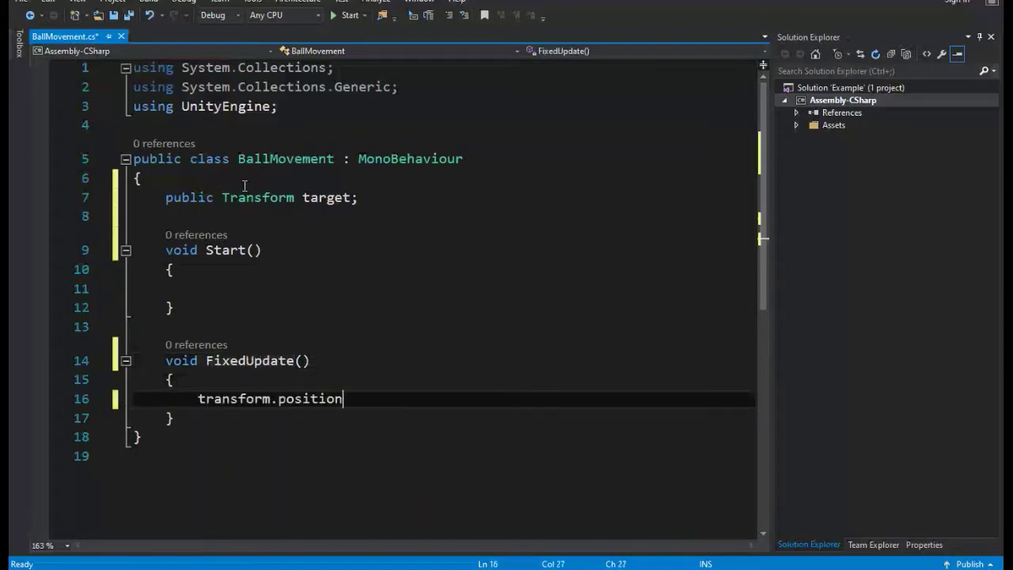
text( = target.position;)
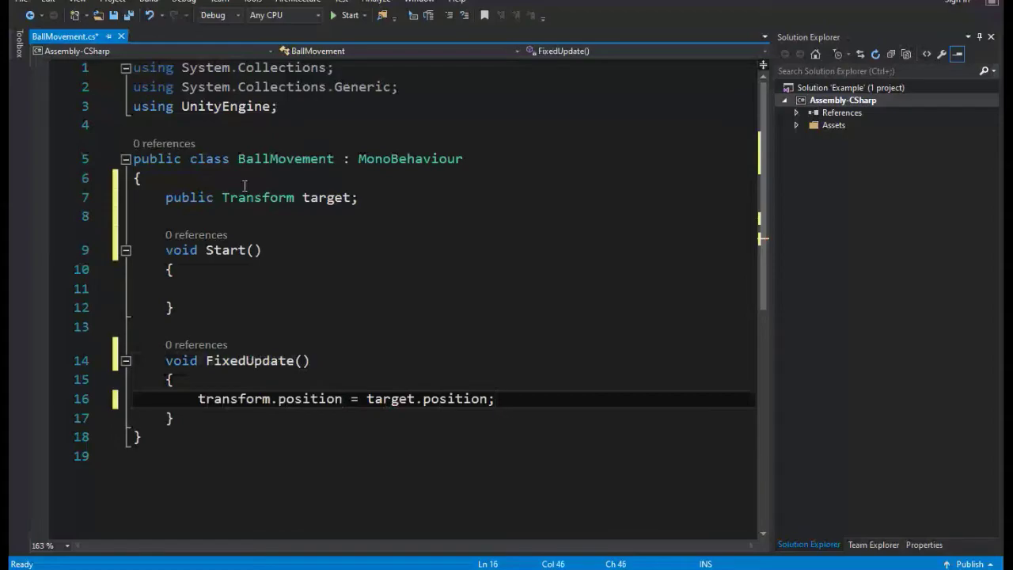
key(ctrl+s)
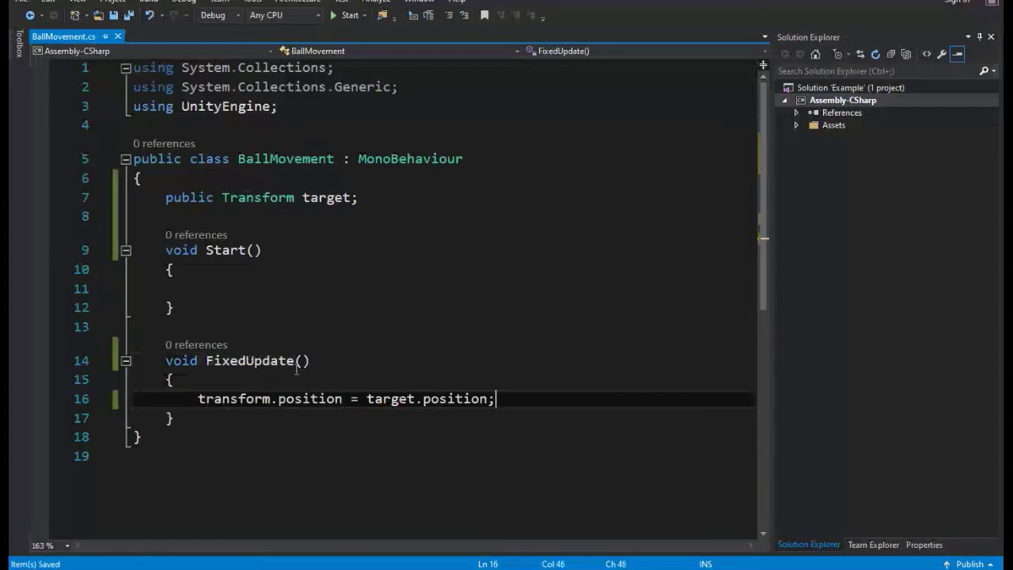
key(alt+Tab)
click(468, 11)
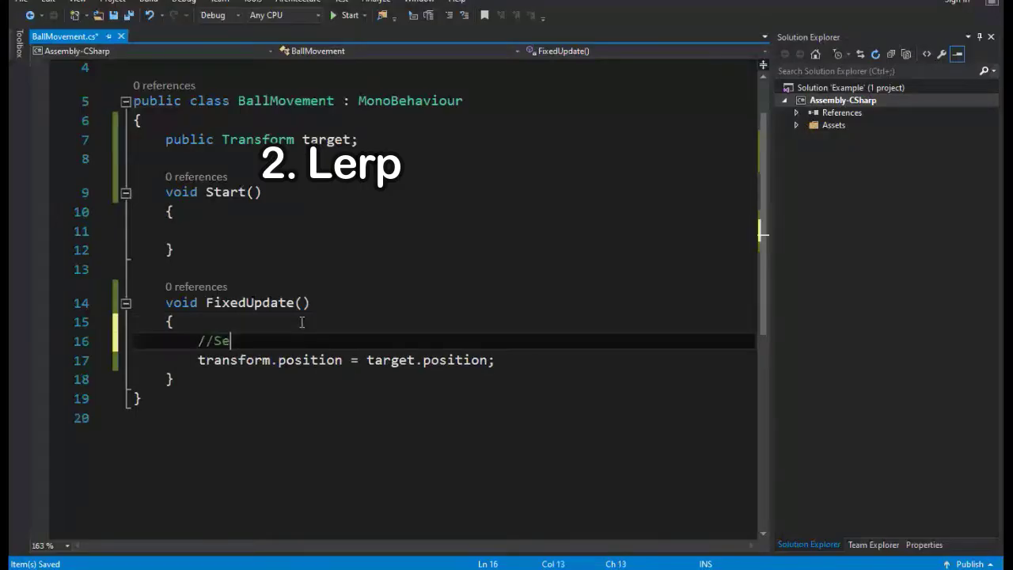
Comment out the set-position line and start a new //Lerp section.
text(t position)
click(300, 360)
key(ctrl+k)
key(ctrl+c)
key(End)
key(Return)
key(Return)
text(//Lerp)
key(Return)
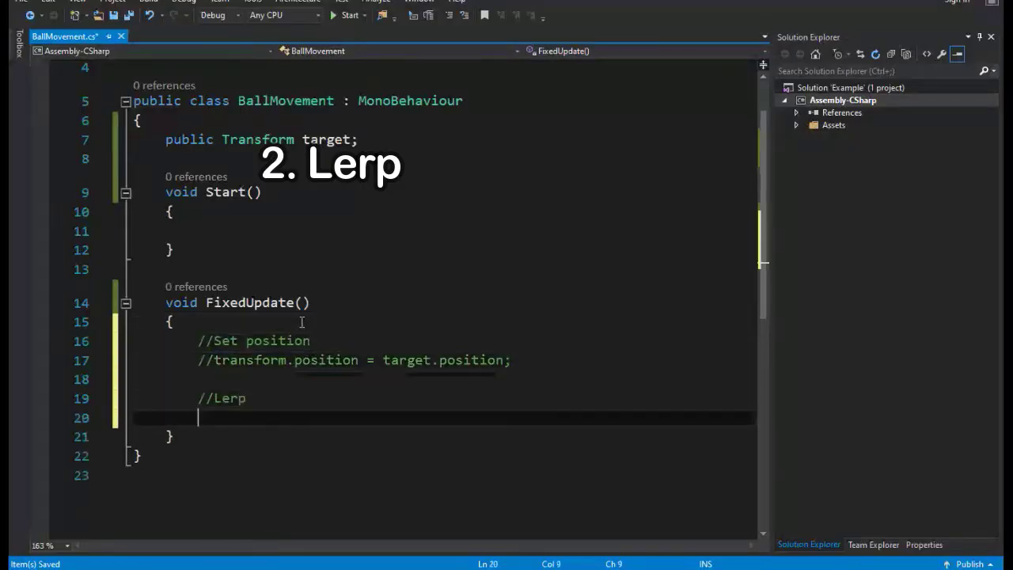
Declare Vector3 a = transform.position and Vector3 b = target.position.
text(vec )
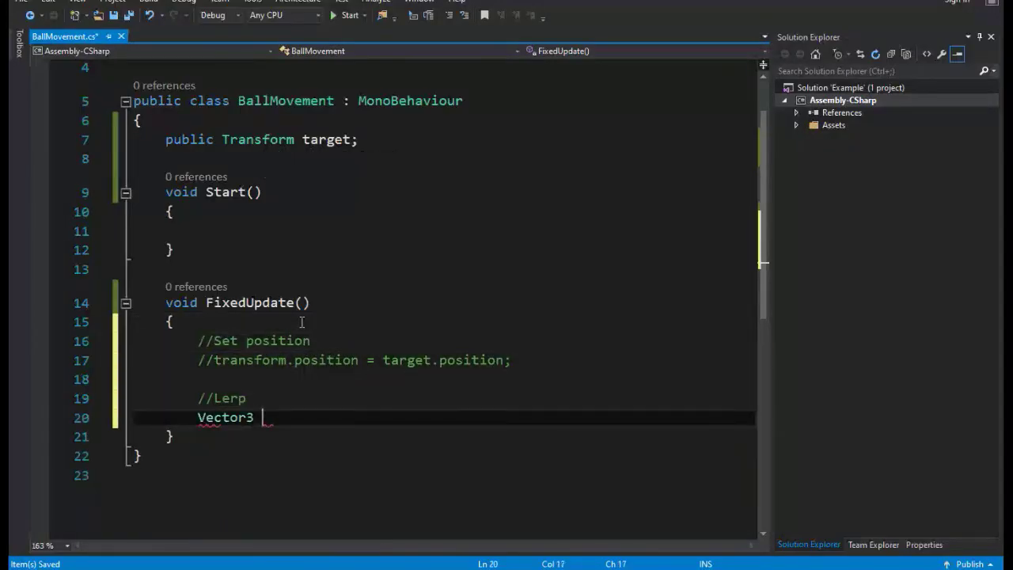
text(a = transform.position;)
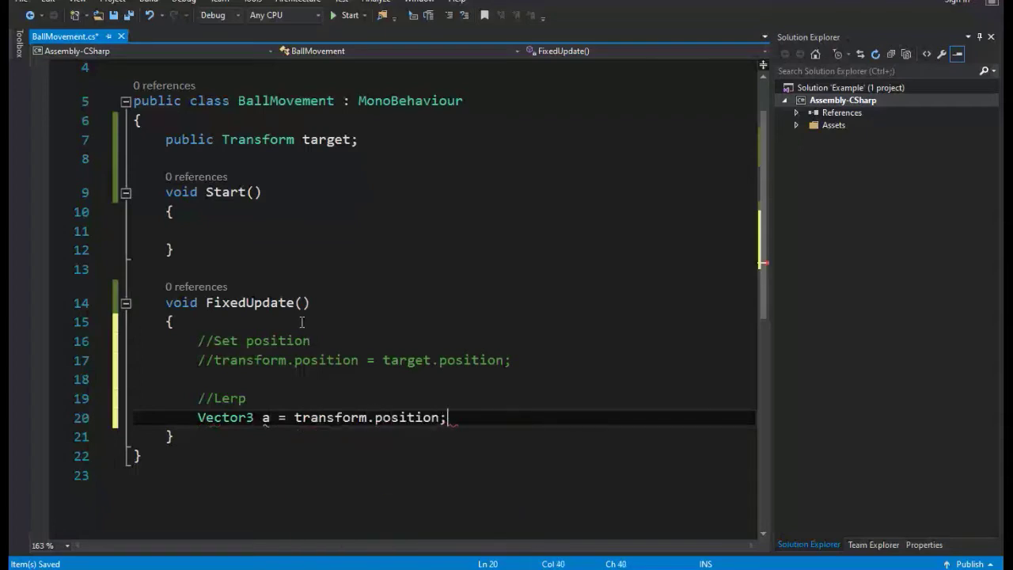
key(Return)
text(vec)
key(Tab)
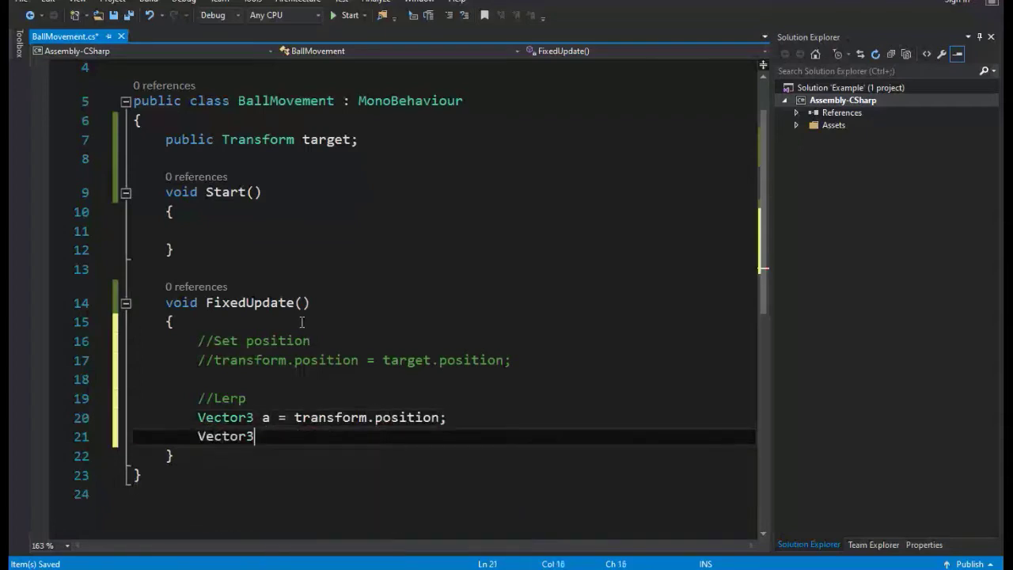
text(b = tra)
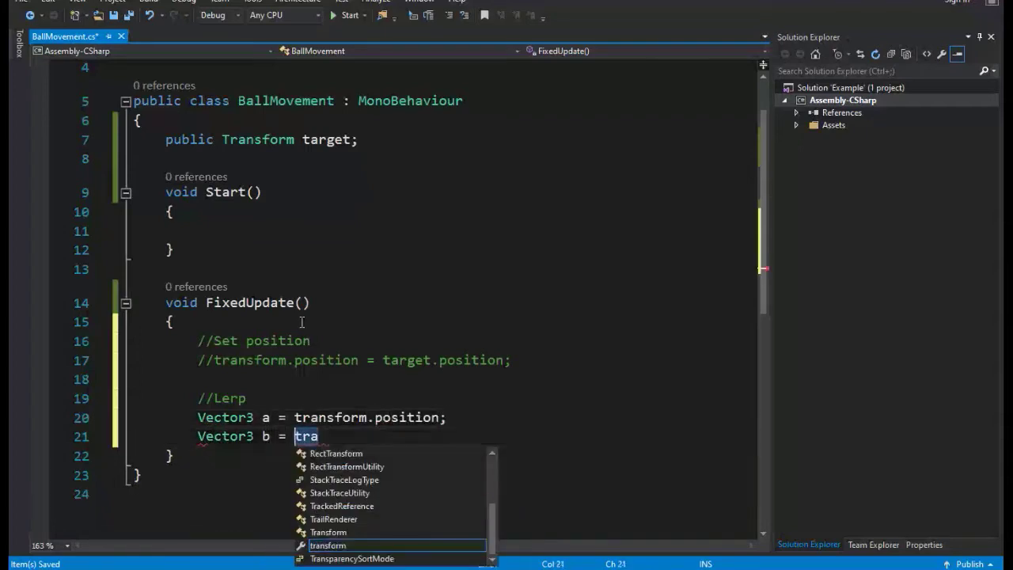
key(BackSpace)
key(BackSpace)
text(arget.position-)
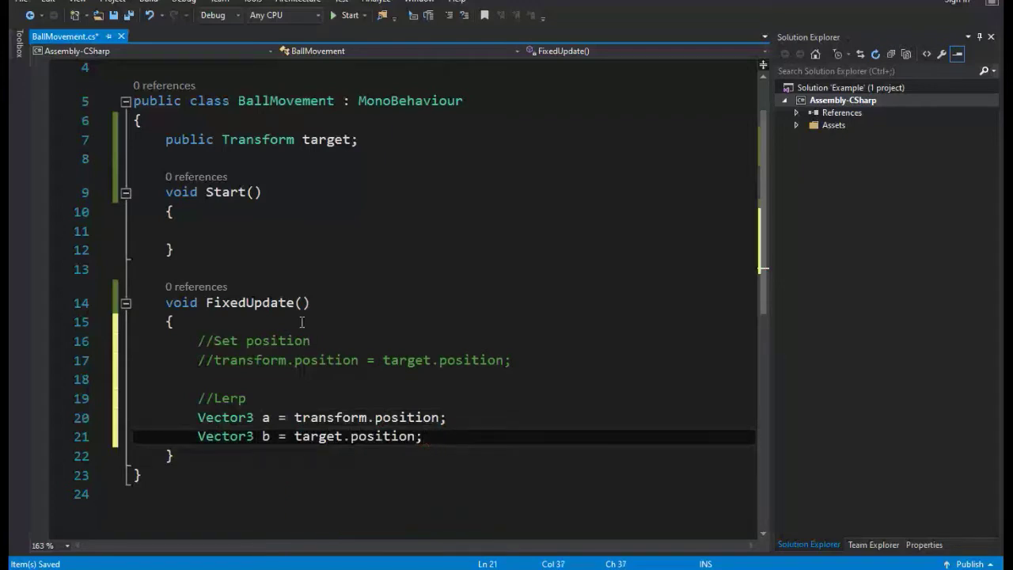
key(Return)
Set transform.position to Vector3.Lerp(a, b, t).
text(transform.position)
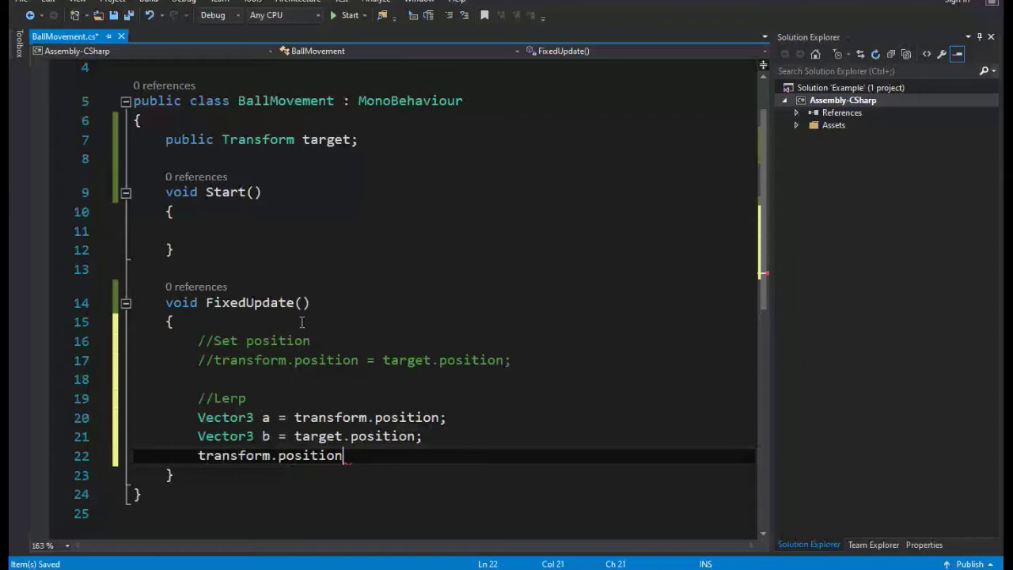
text( = Vector3.ler)
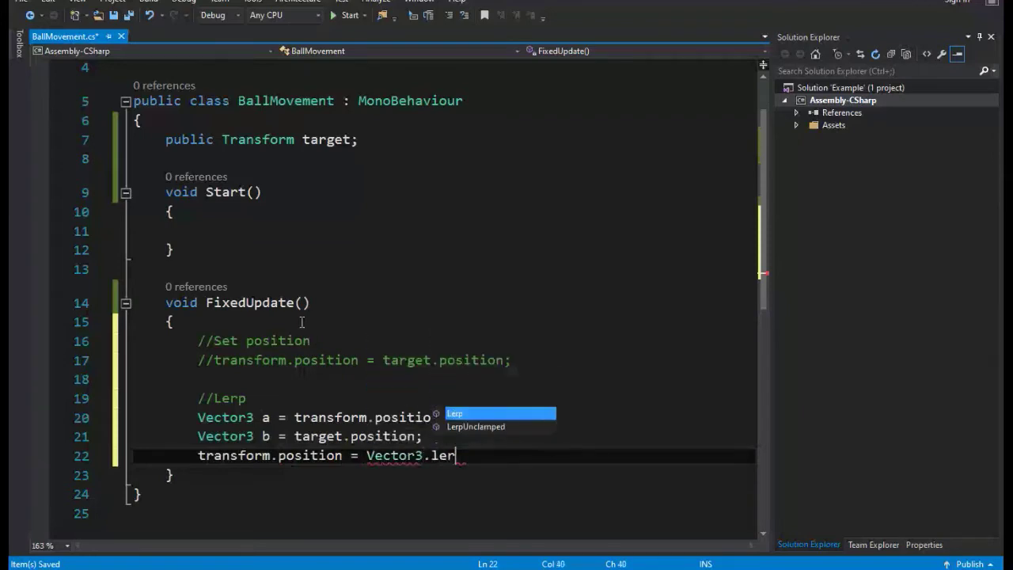
key(Tab)
text((a, )
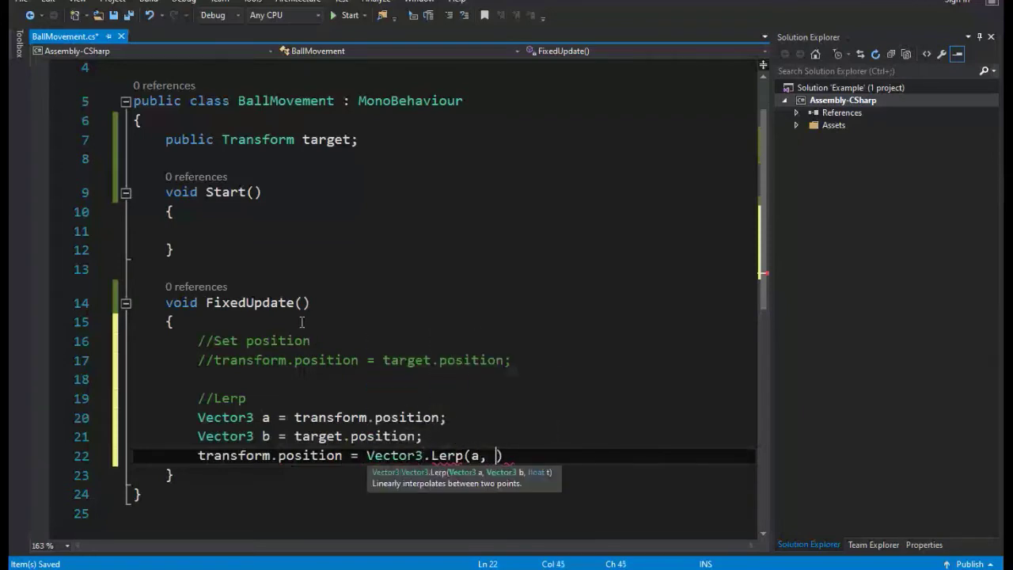
text(b, );)
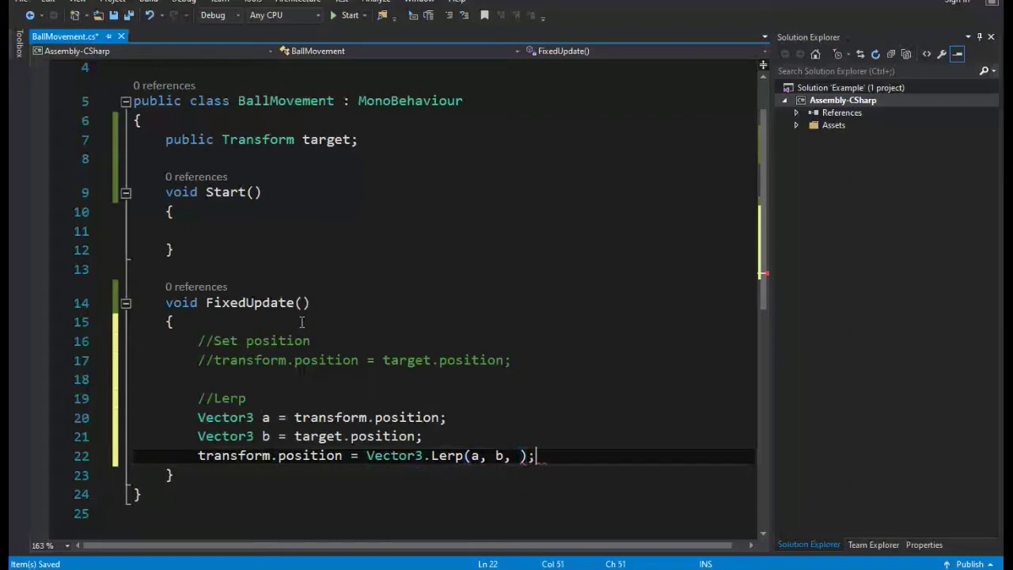
text(t)
key(Escape)
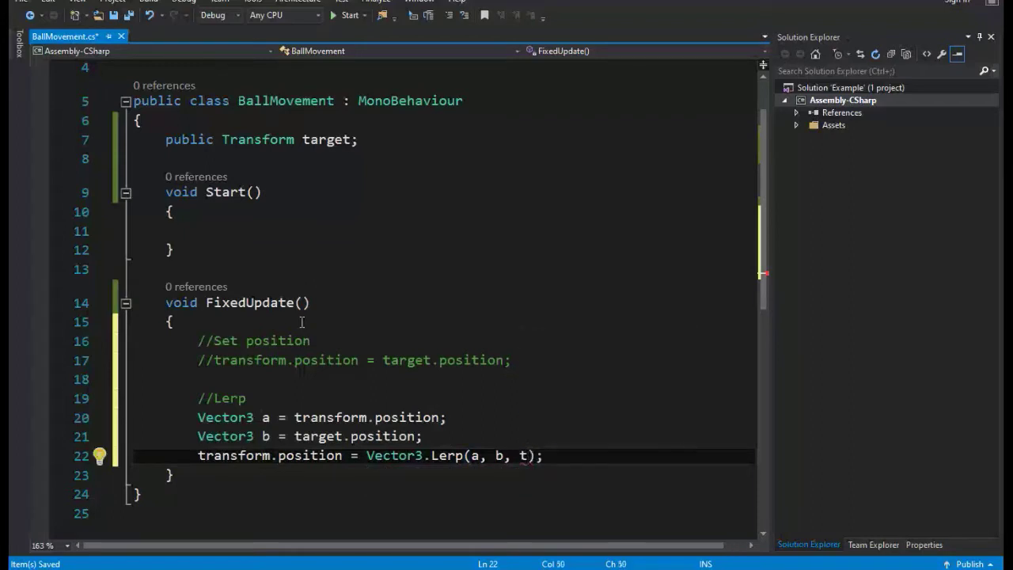
Add 'public float t;' below the target field and save the script.
click(381, 138)
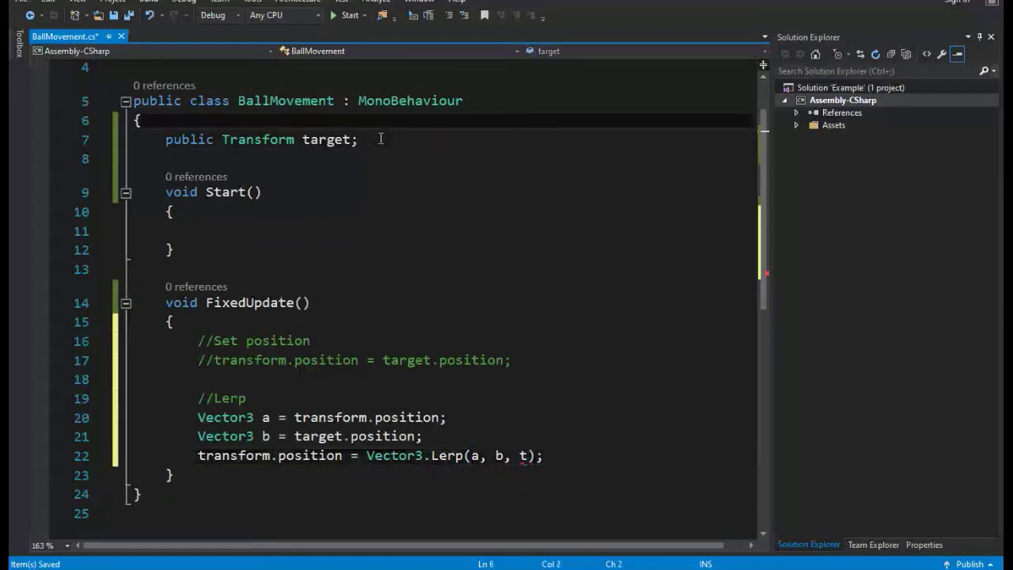
key(Return)
text(public flo)
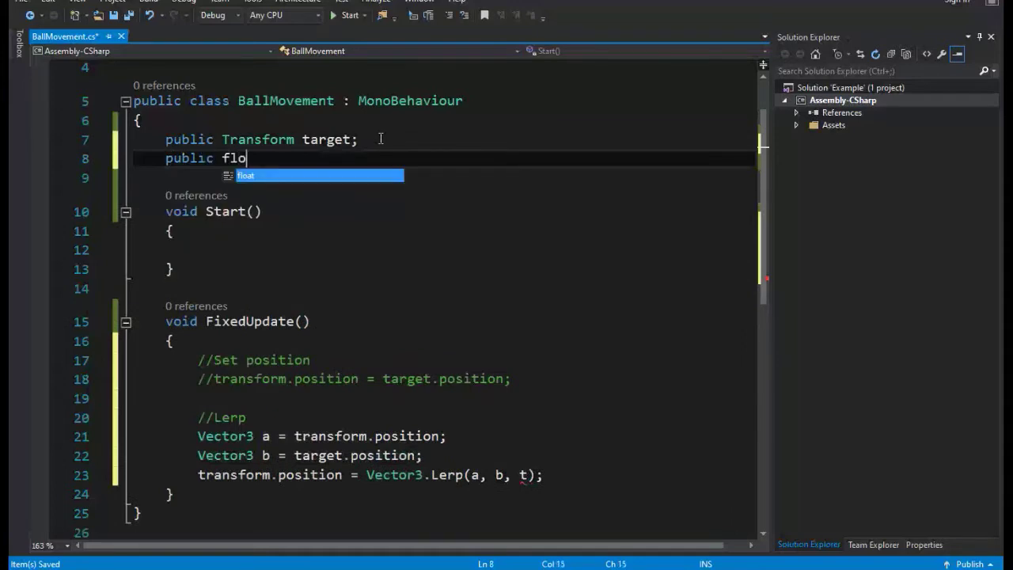
text(at t;)
key(ctrl+s)
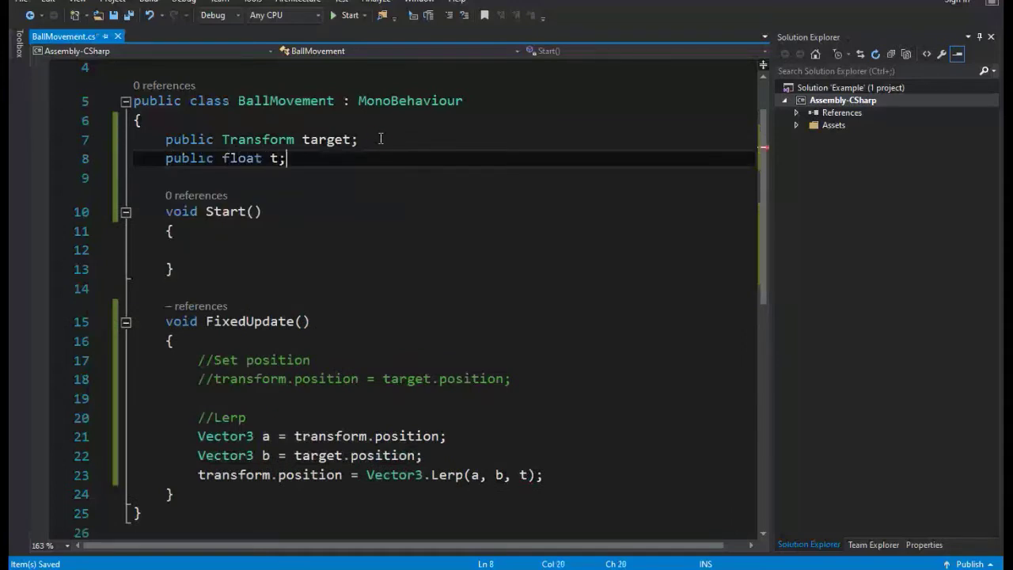
Play the scene with T at 0.1 and drag Traget upward to watch the ball follow.
scroll(405, 275, down, 1)
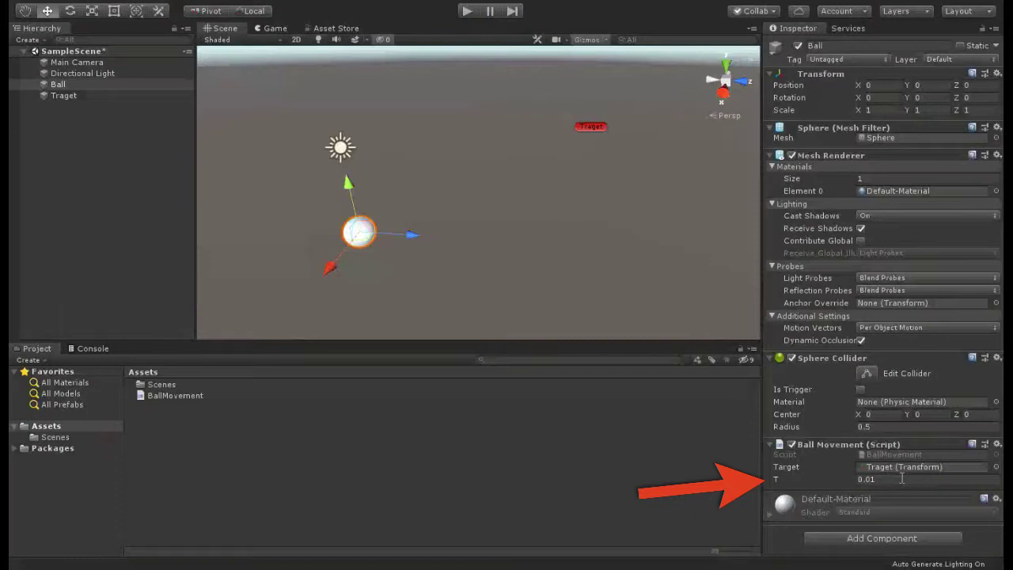
click(467, 14)
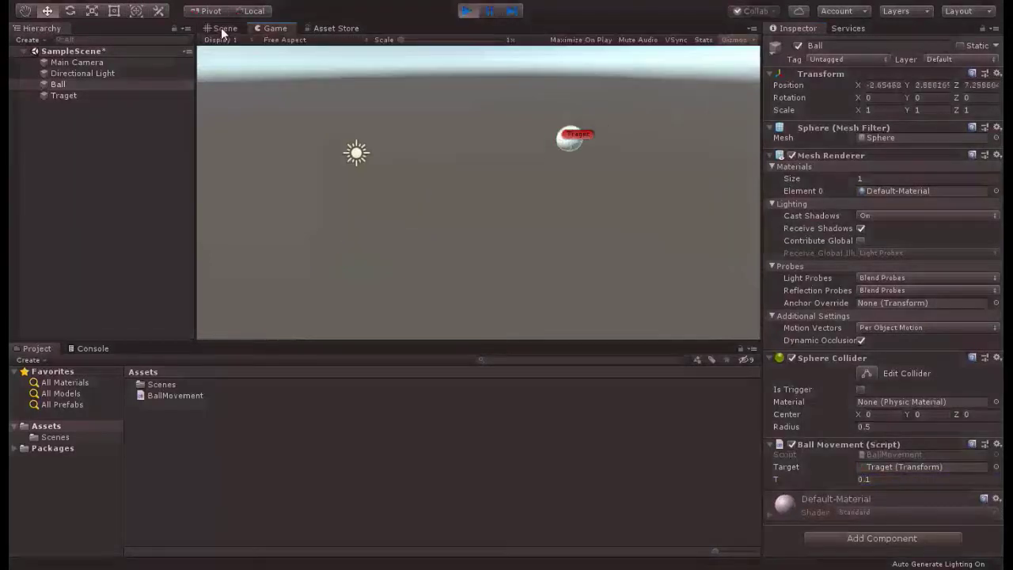
click(140, 95)
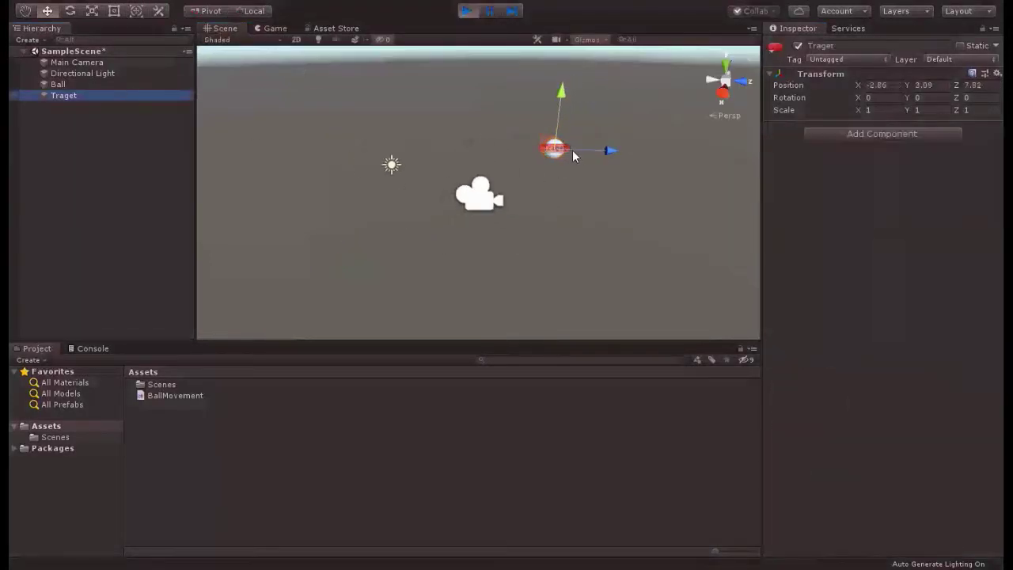
drag(560, 168, 563, 125)
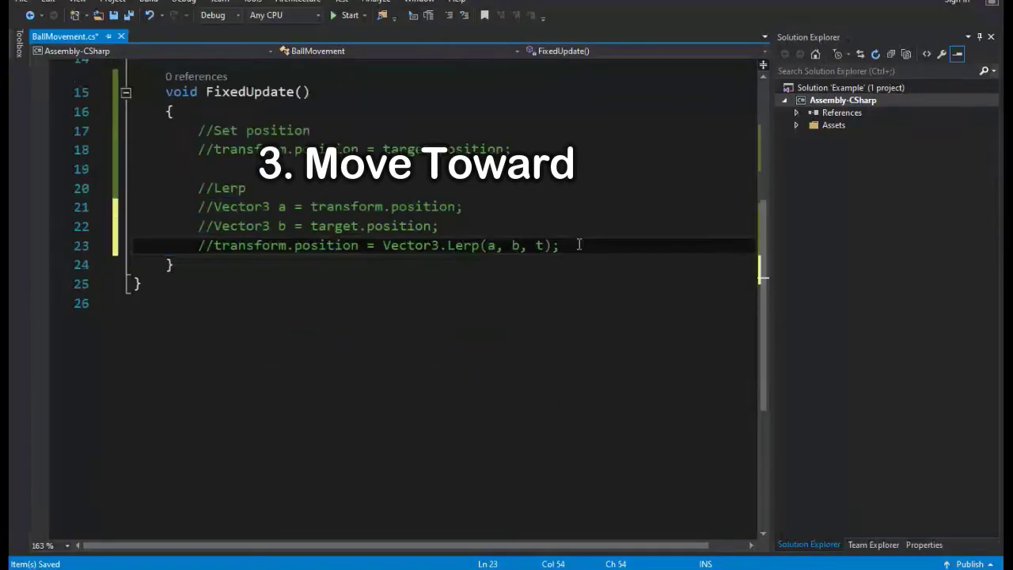
Add a //Move towards comment and paste the Vector3 a and b lines beneath it.
key(Return)
text(//Move towards)
key(Return)
drag(215, 206, 438, 226)
key(ctrl+c)
key(ctrl+v)
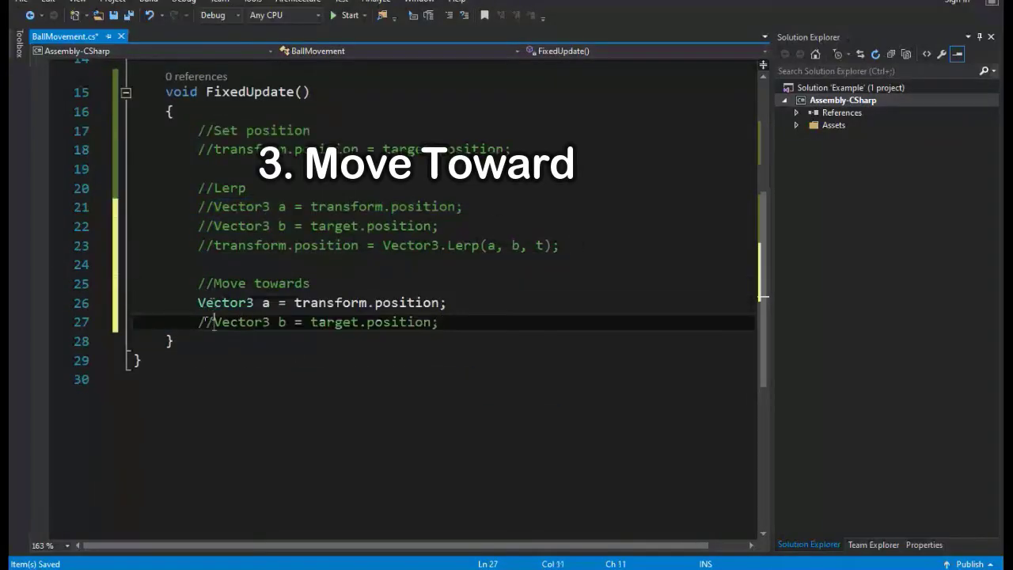
key(BackSpace)
key(BackSpace)
Set transform.position to Vector3.MoveTowards(a, b, speed).
click(448, 320)
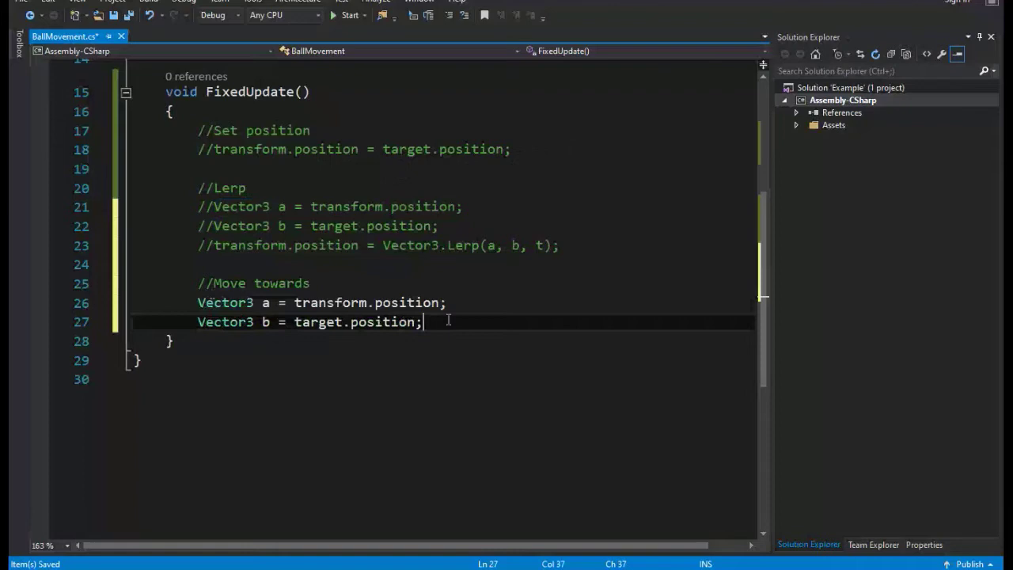
key(Return)
text(transform.position )
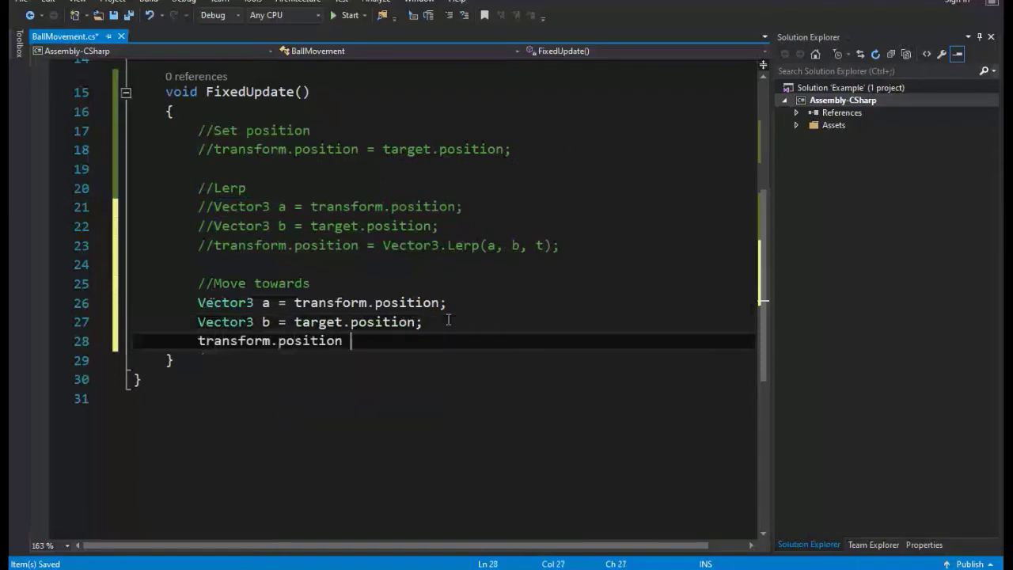
text(= Vector3.MoveTowards)
key(Tab)
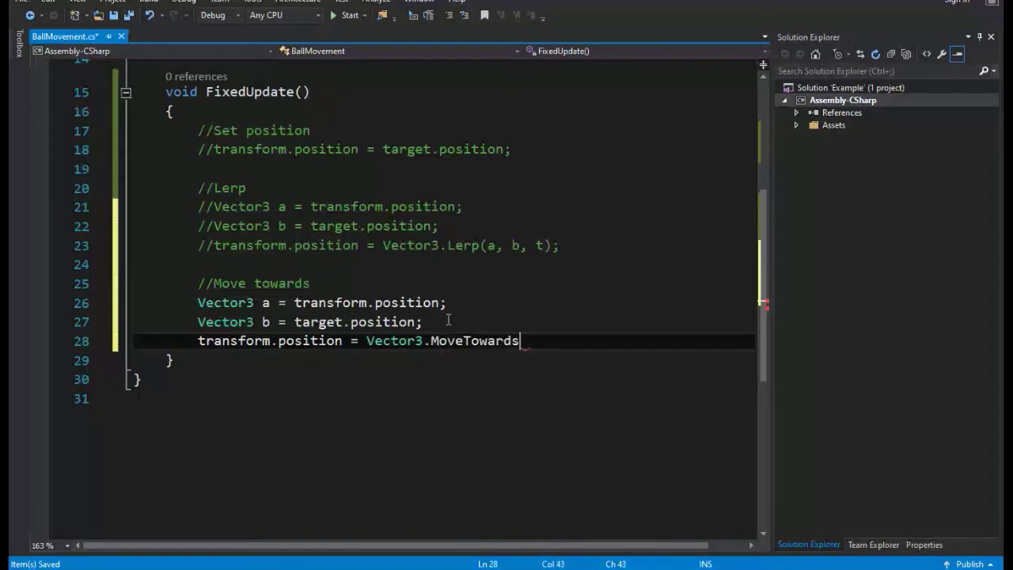
text((a, b,)
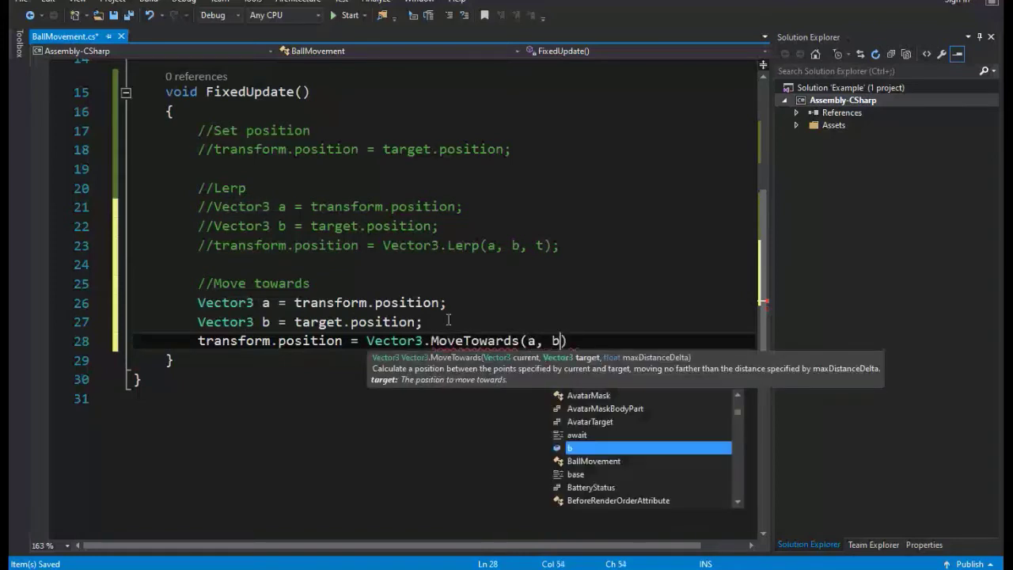
key(Escape)
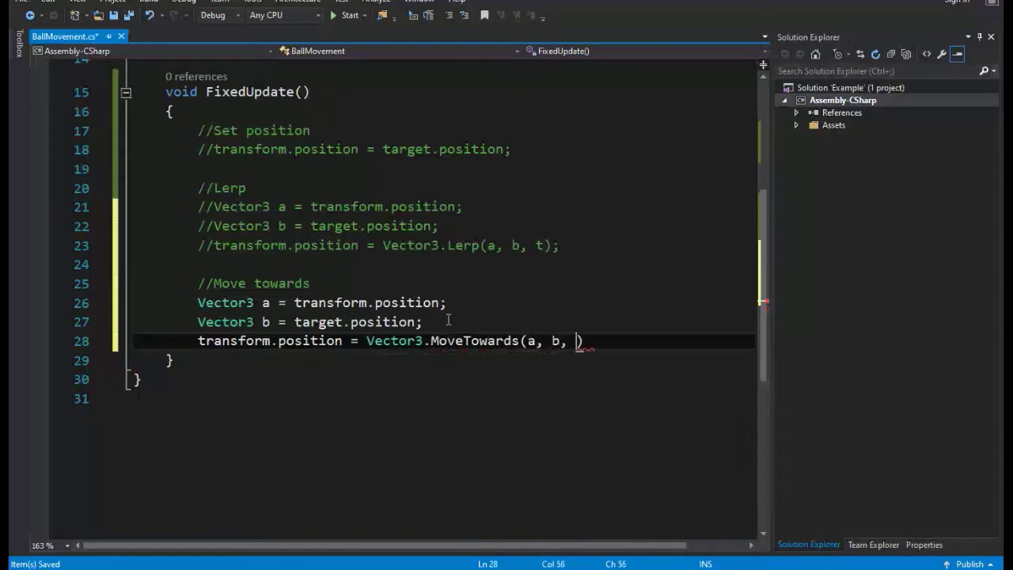
text(speed);)
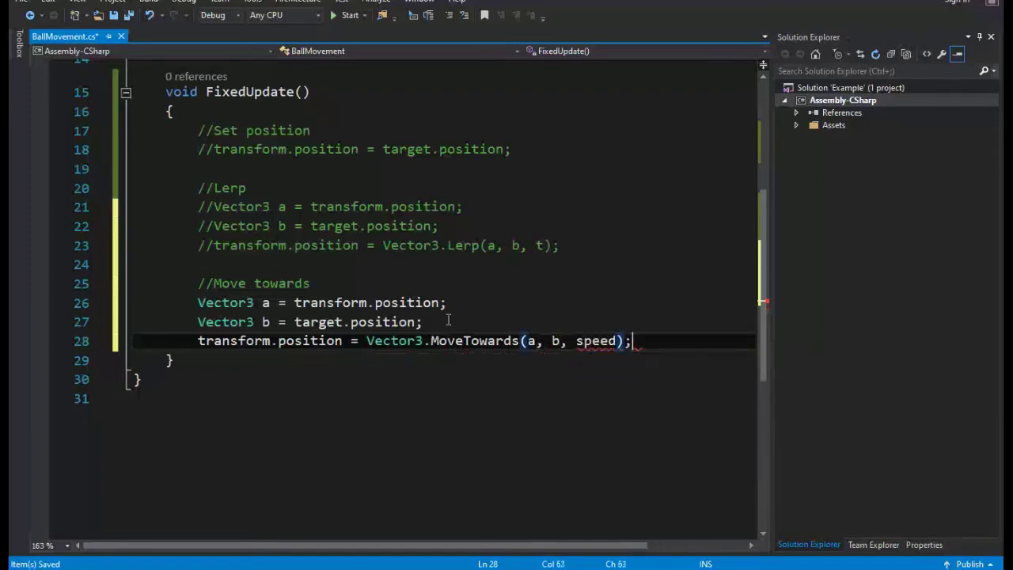
Declare 'public float speed;' by duplicating the t field and renaming it.
scroll(343, 239, up, 5)
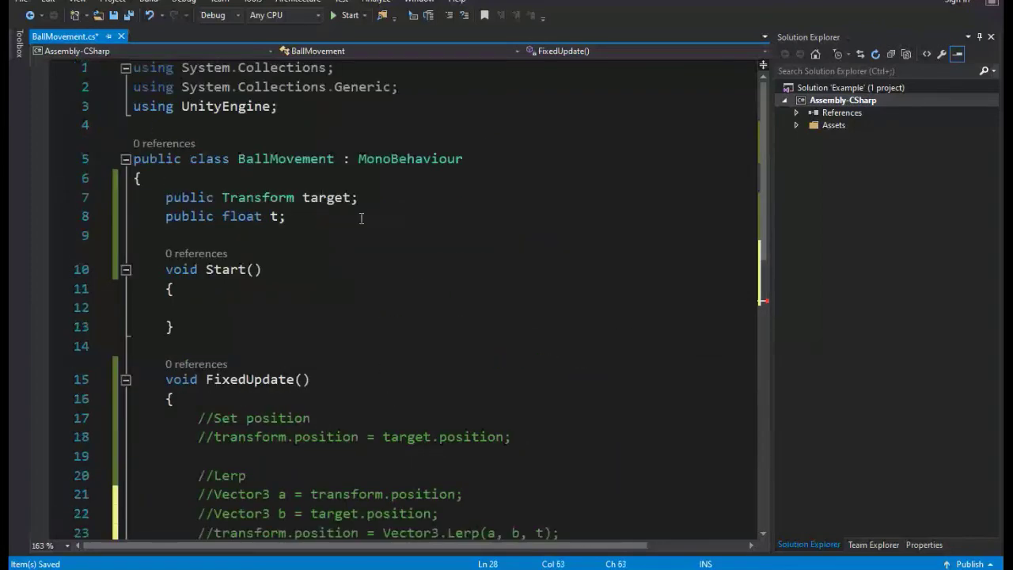
click(361, 218)
key(ctrl+v)
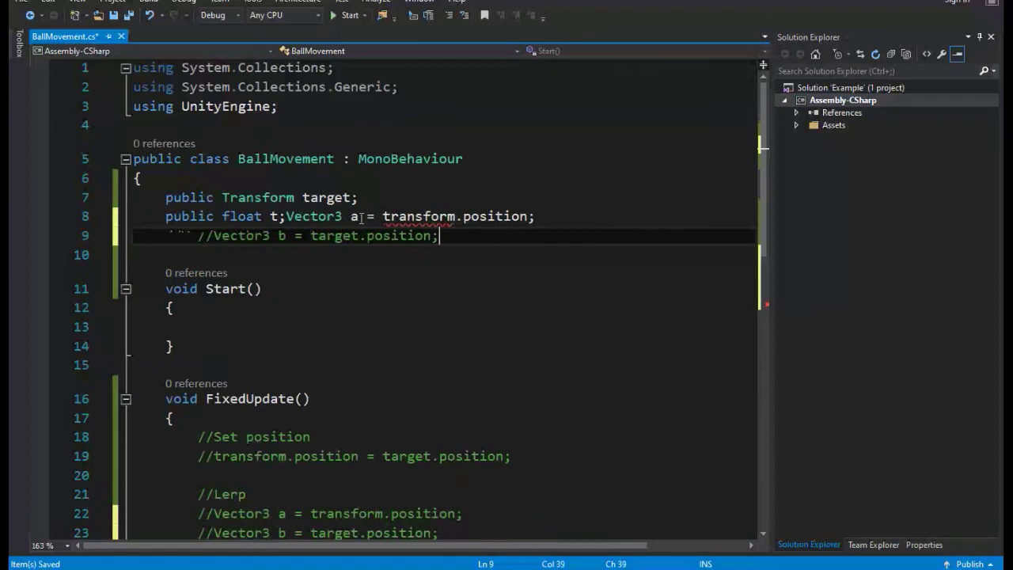
key(ctrl+z)
key(ctrl+c)
key(ctrl+v)
key(Left)
key(shift+Left)
text(sp)
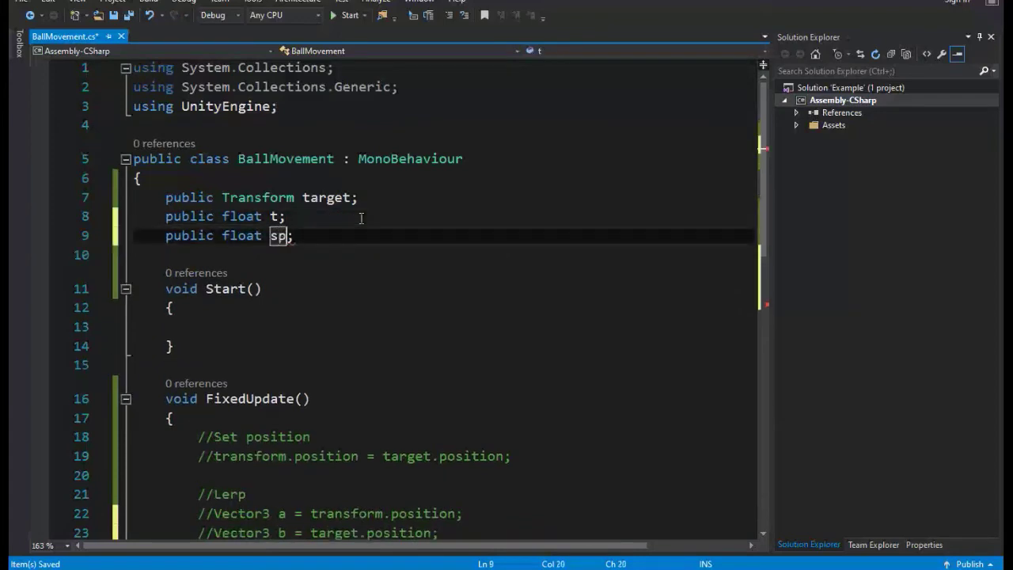
text(eed)
scroll(362, 220, down, 5)
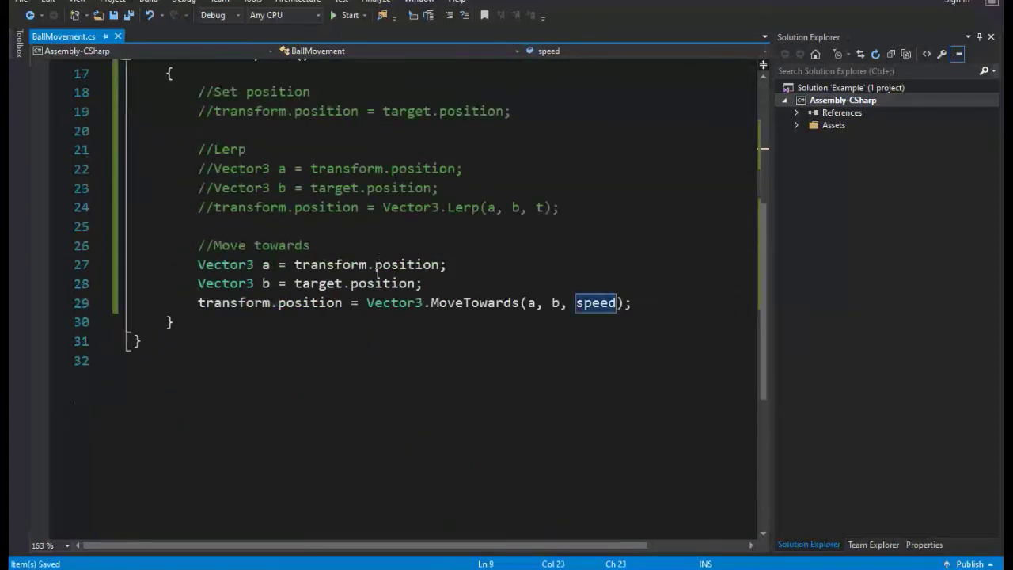
key(alt+Tab)
Set the Ball's Speed to 0.1 in the Ball Movement component.
click(79, 85)
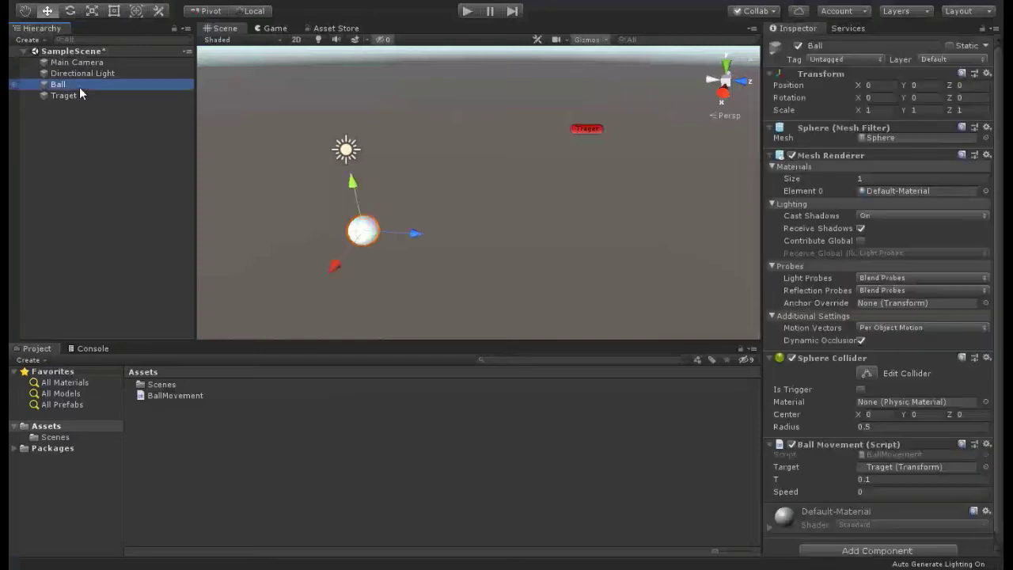
scroll(871, 317, down, 1)
click(867, 479)
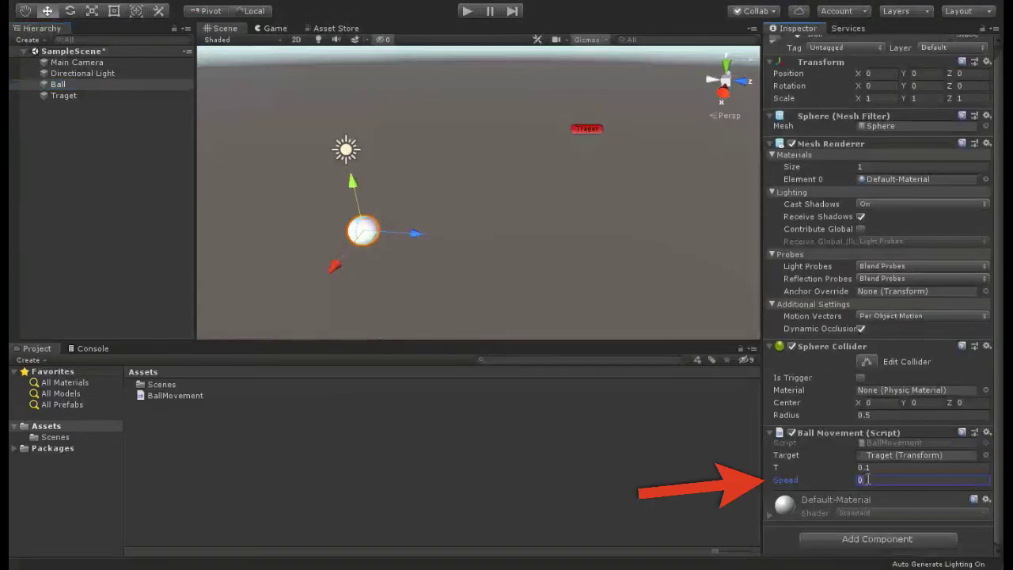
text(0.1)
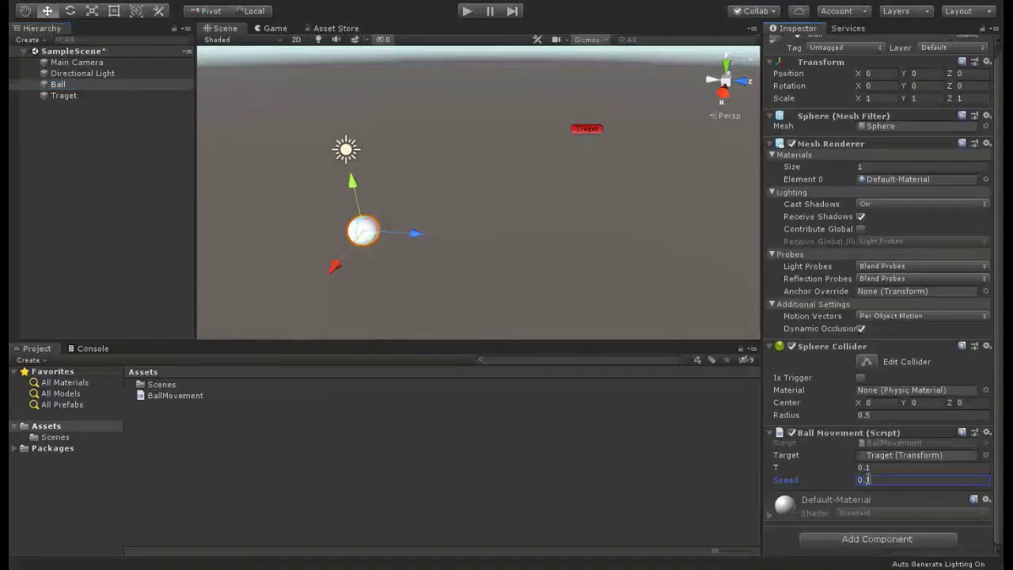
Play the scene and drag Traget left and upward to watch the ball move toward it.
click(468, 11)
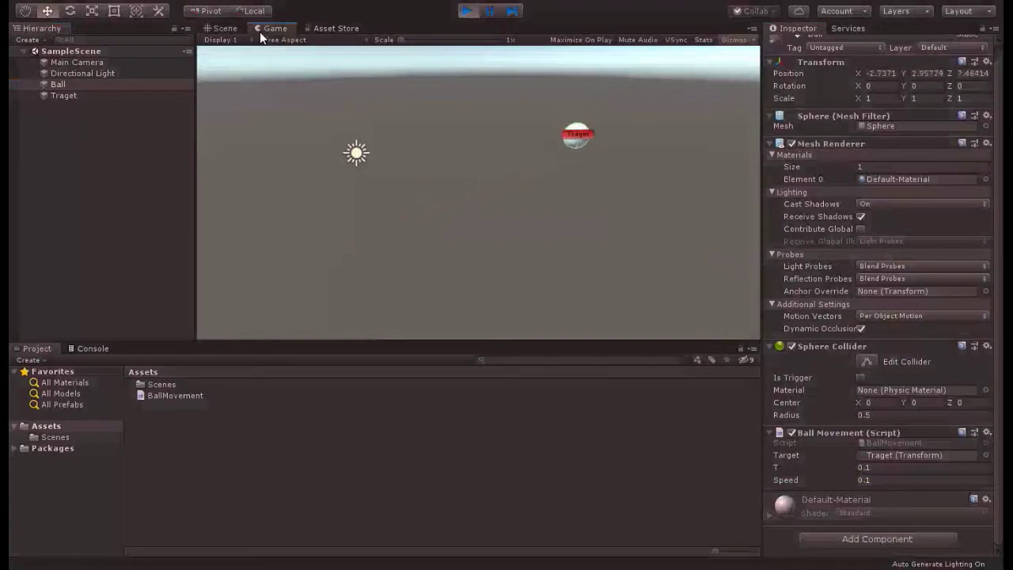
click(224, 28)
click(79, 95)
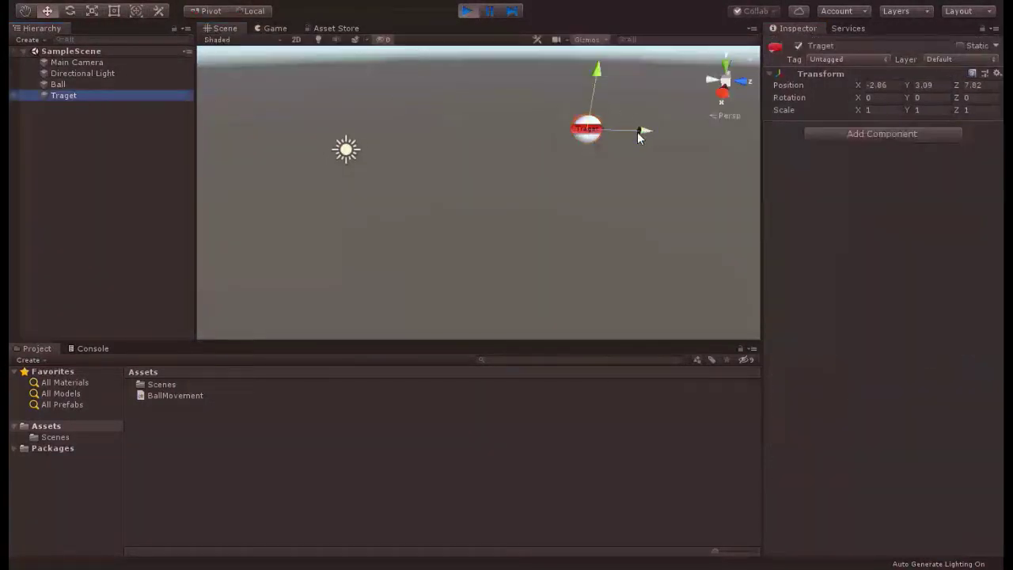
drag(639, 136, 350, 214)
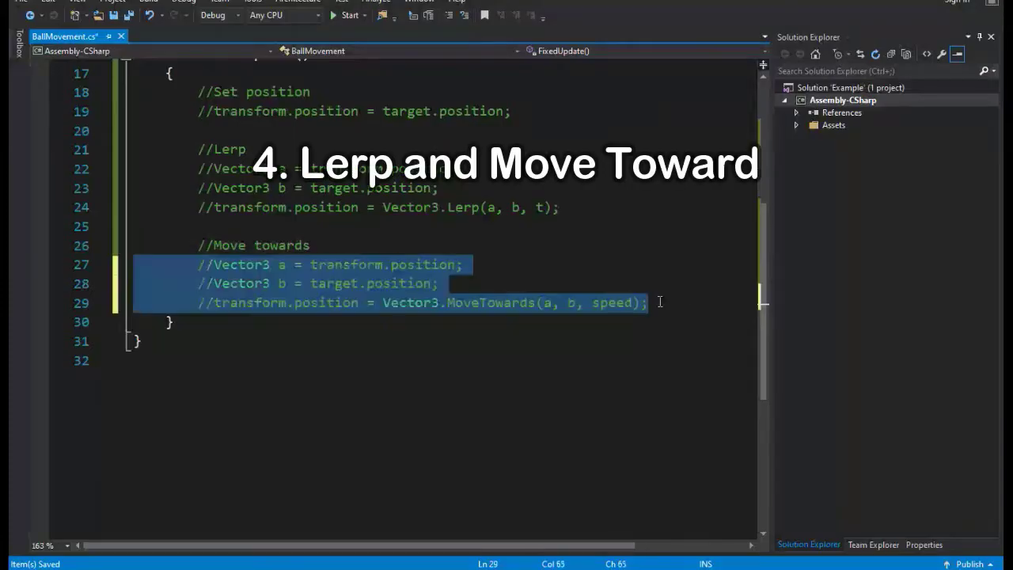
Add a //Move towards and Lerp comment with the pasted, uncommented a and b lines.
click(660, 301)
key(Return)
key(Return)
text(//Move towards and Lerp)
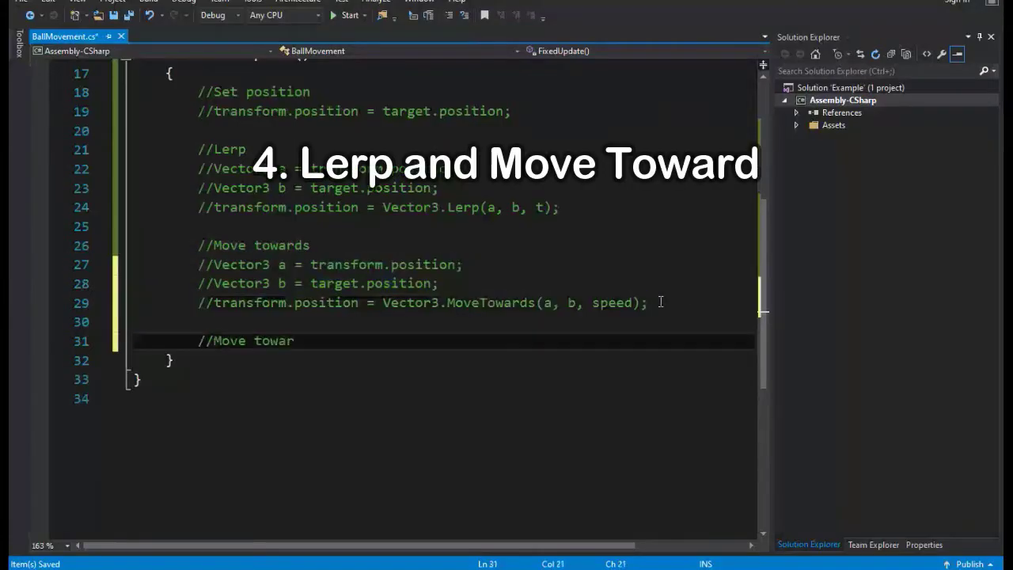
click(392, 362)
key(ctrl+v)
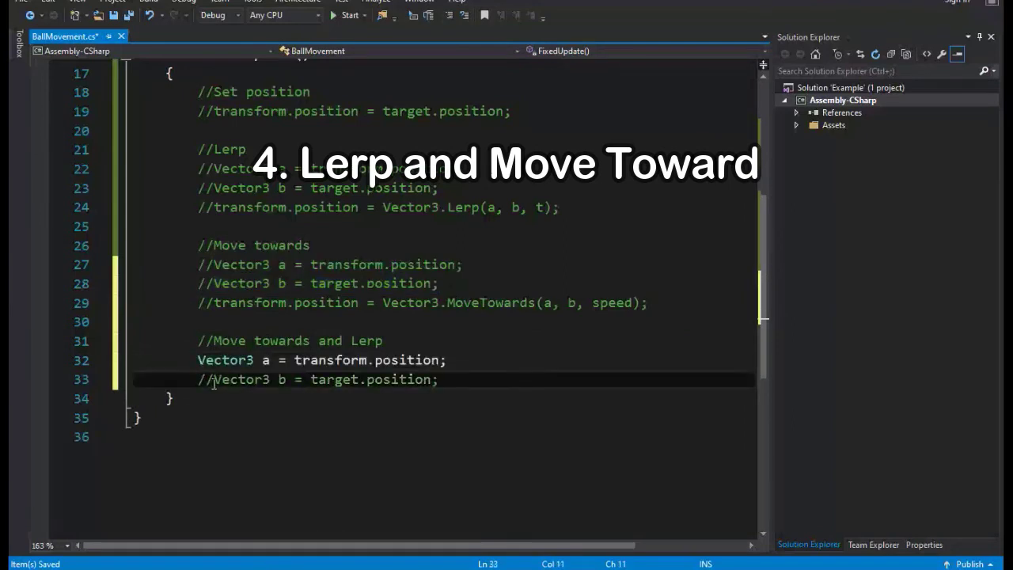
key(BackSpace)
key(BackSpace)
Set transform.position to Vector3.MoveTowards(a, Vector3.Lerp(a, b, t), speed) and save.
click(434, 381)
key(Return)
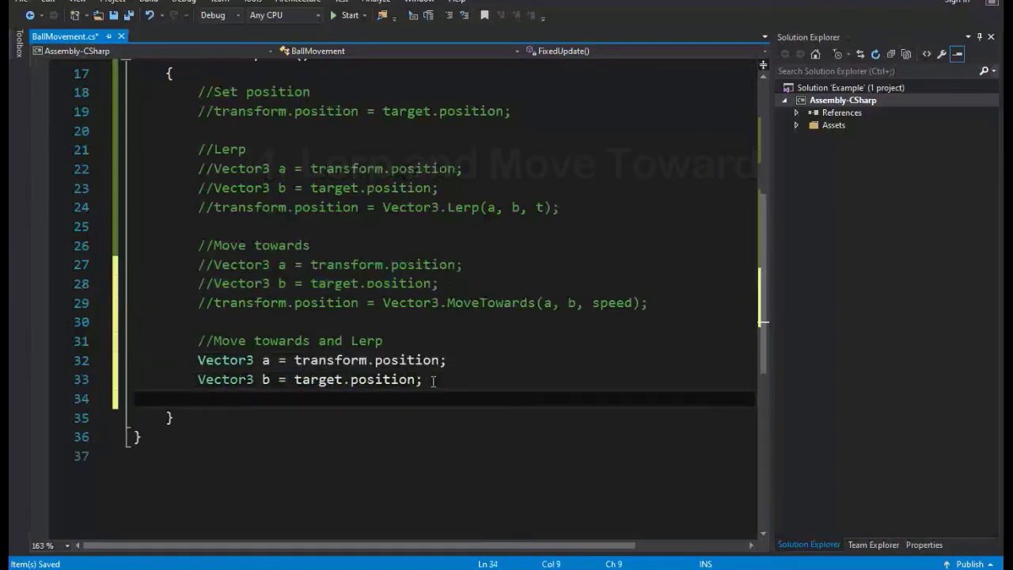
text(transform)
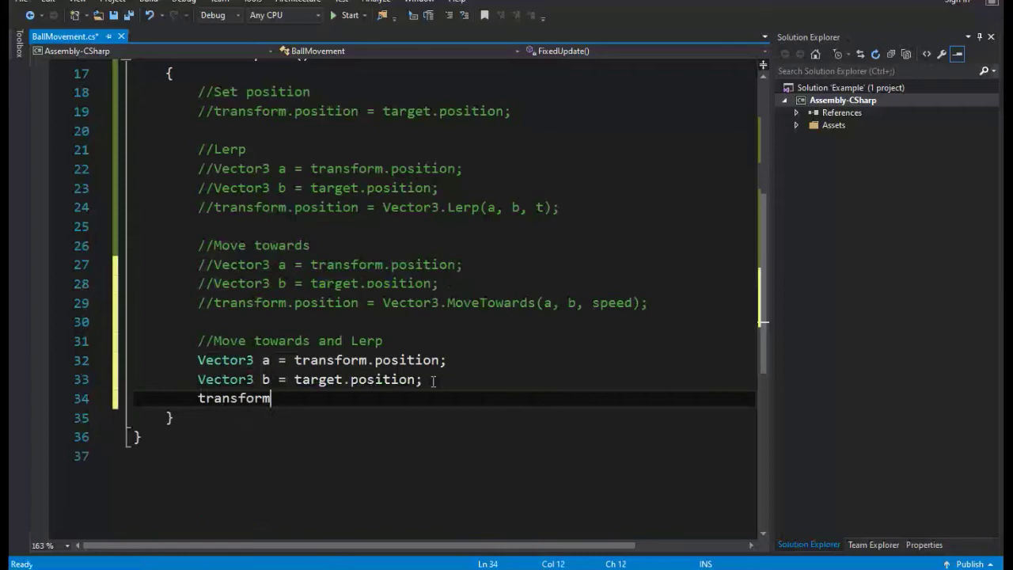
text(.position = )
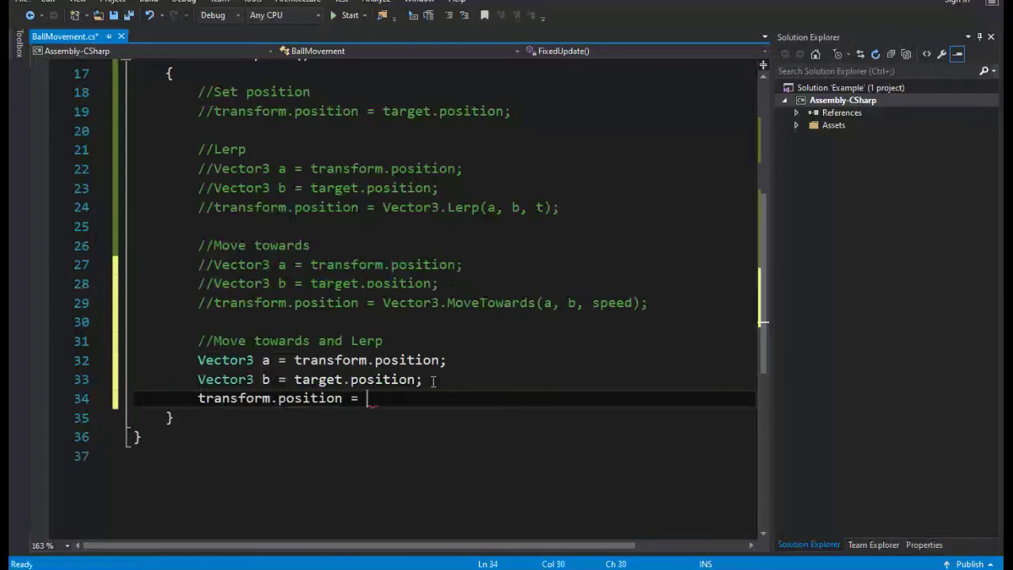
text(Vector3.)
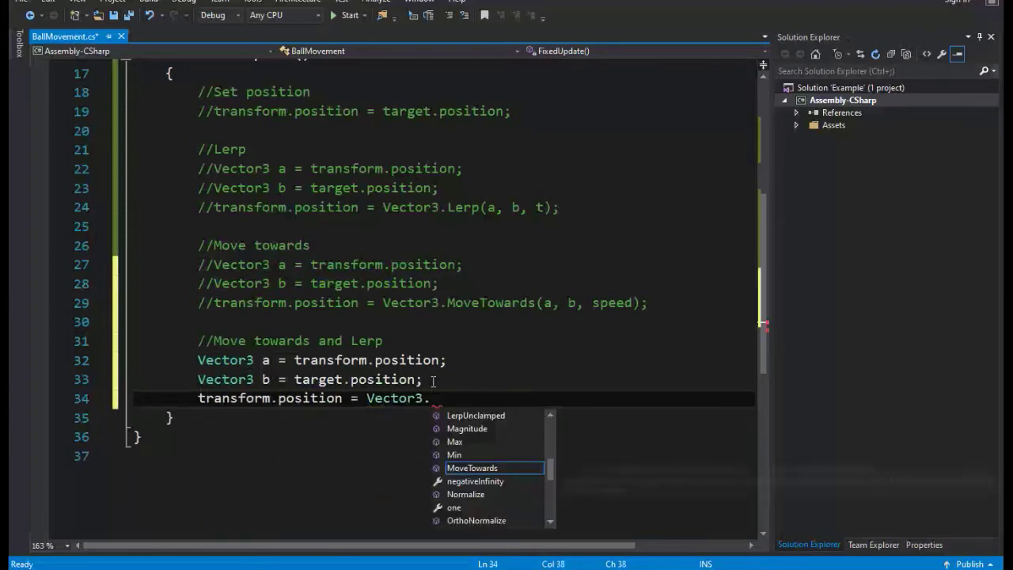
text(mov)
key(Tab)
text(())
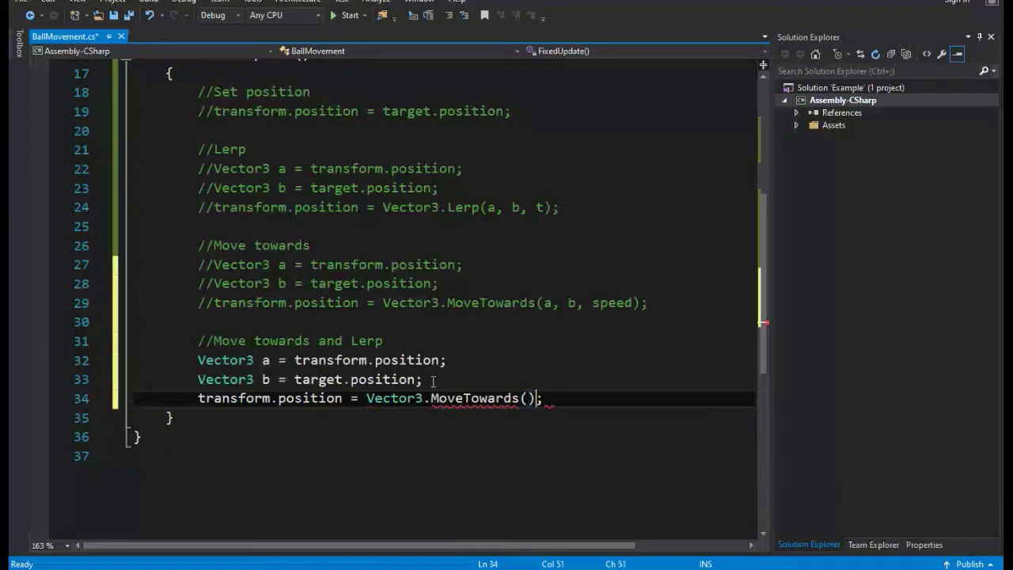
text(a)
text(, b ,spee)
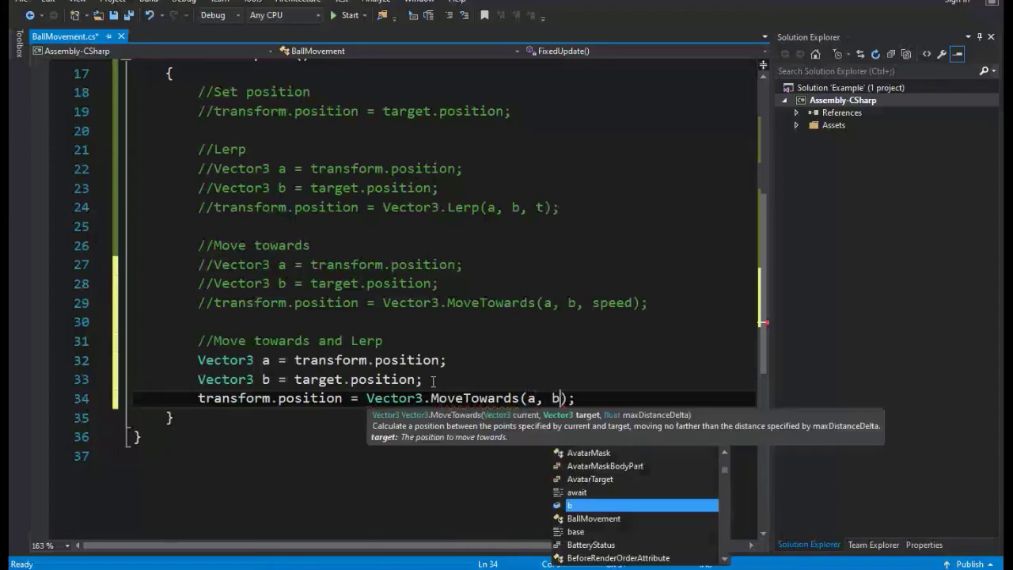
key(Left)
key(Left)
key(Left)
key(Left)
key(Left)
key(Left)
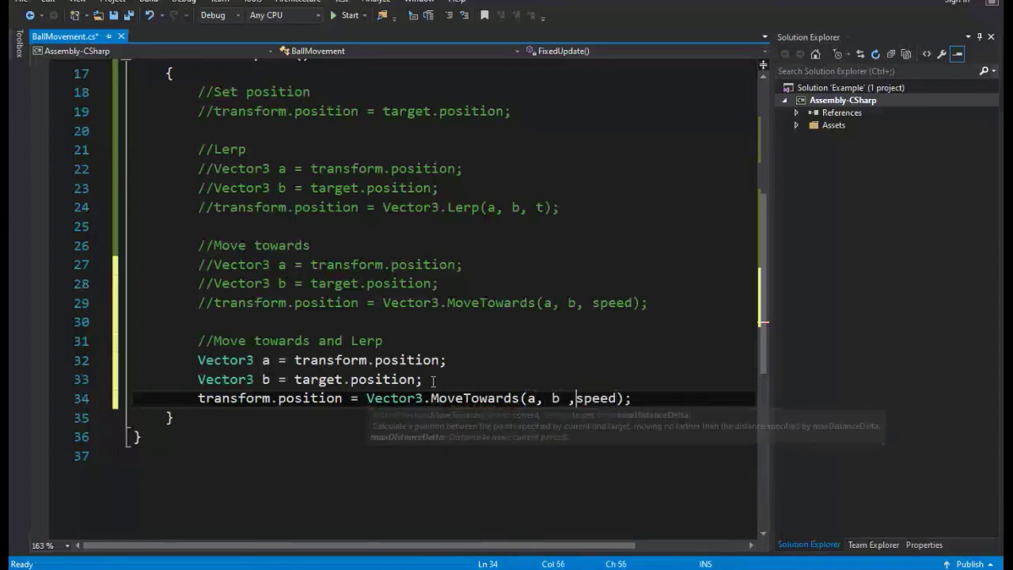
key(Left)
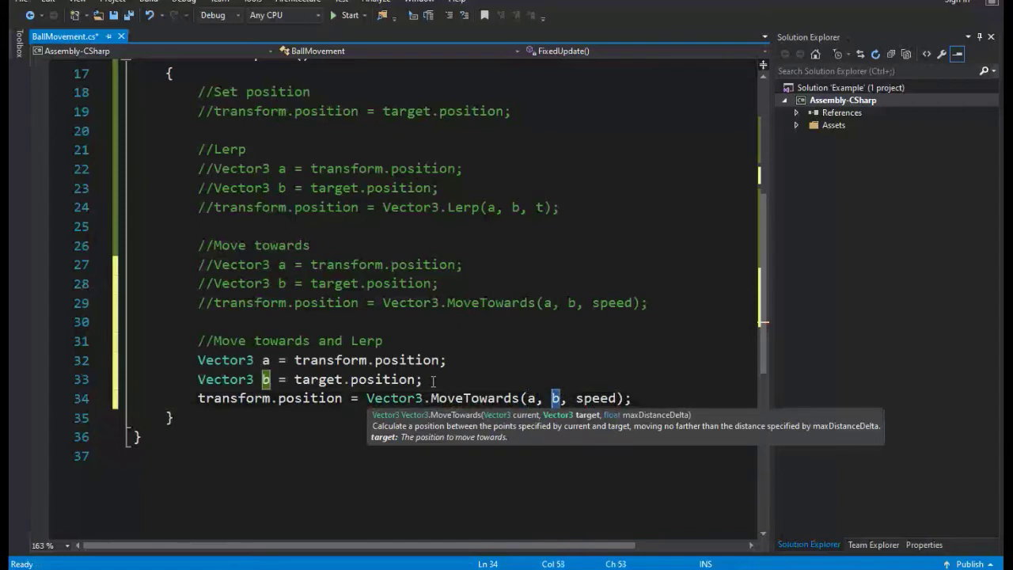
text(Vector3)
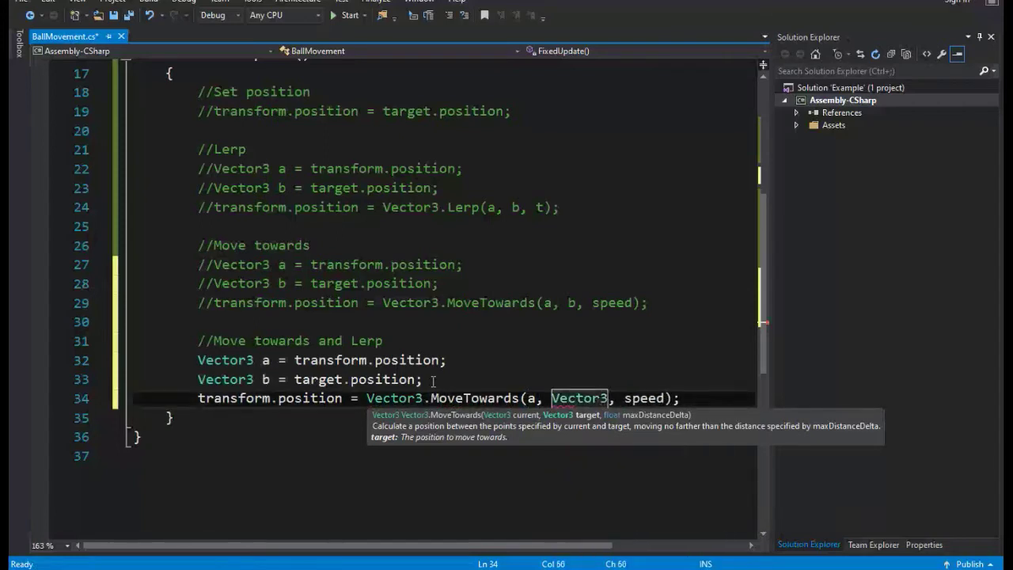
text(.Lerp)
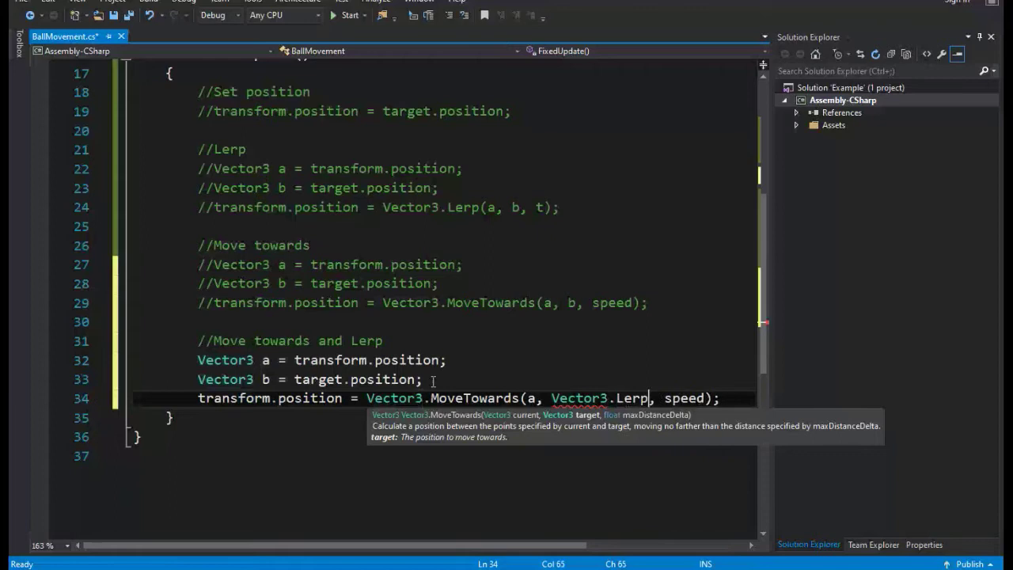
text((a, b, )
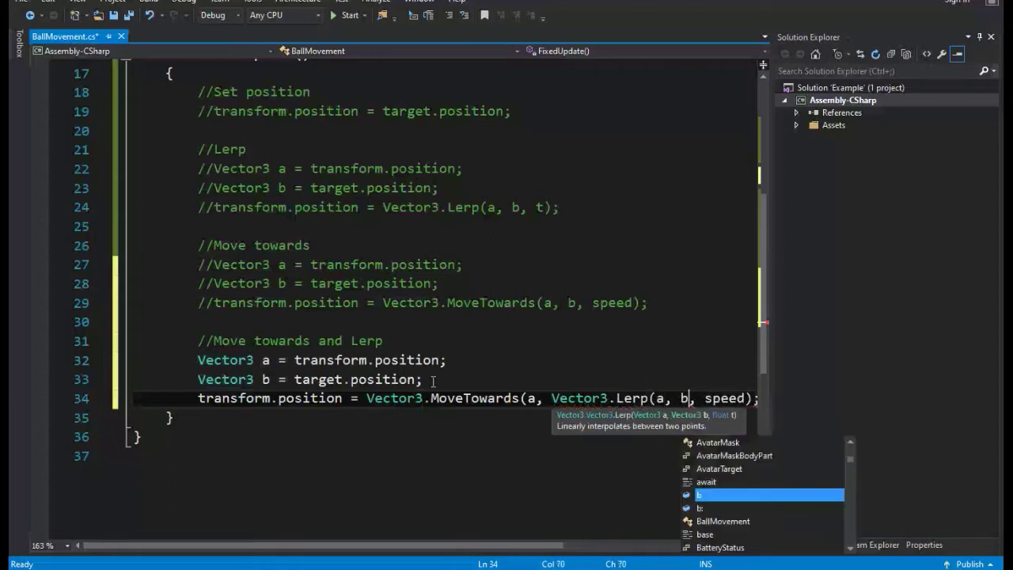
text(t),)
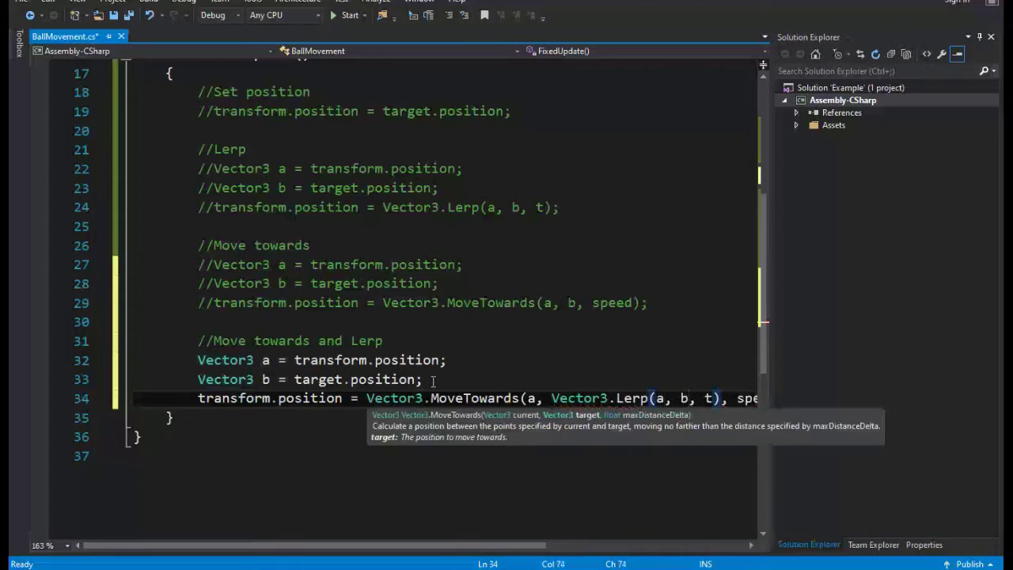
key(ctrl+s)
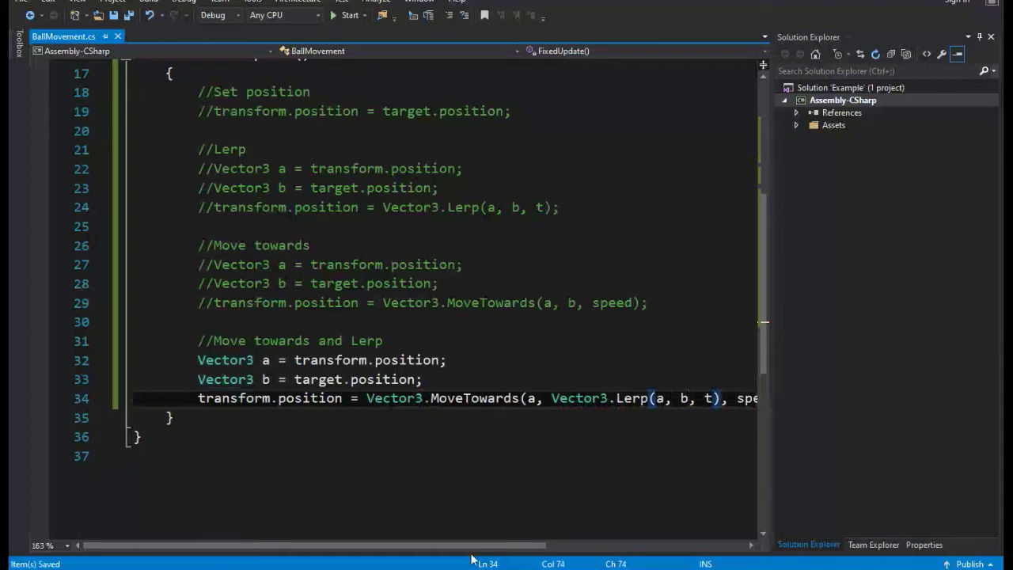
drag(475, 546, 515, 551)
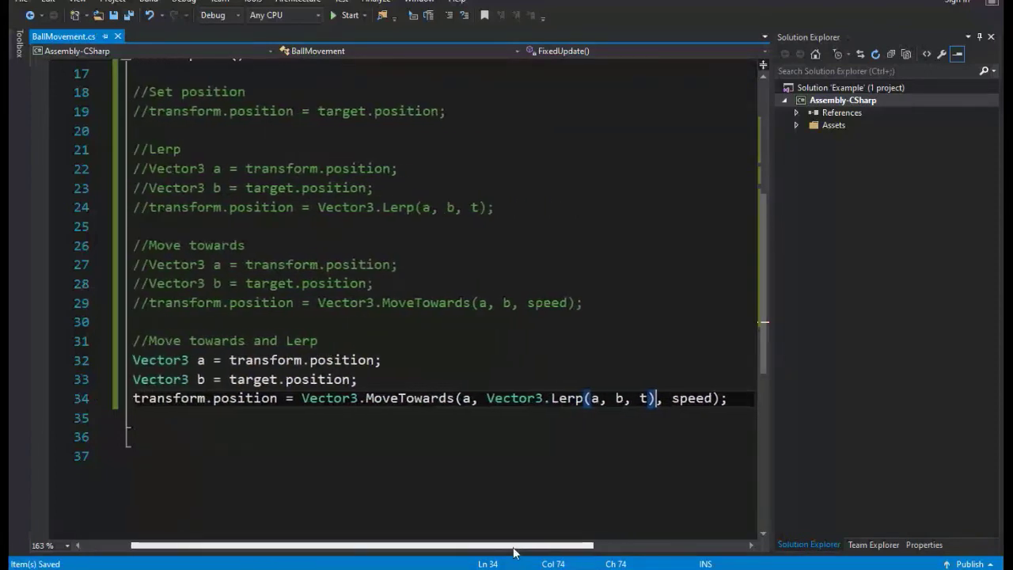
Play the scene and drag Traget beside the ball, then away, watching the ball chase it.
key(alt+Tab)
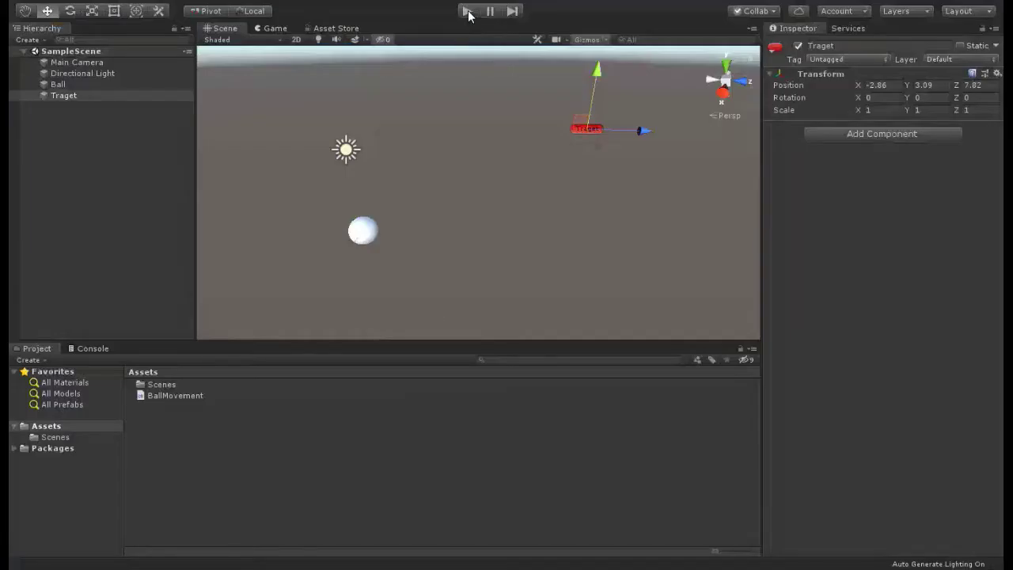
click(467, 11)
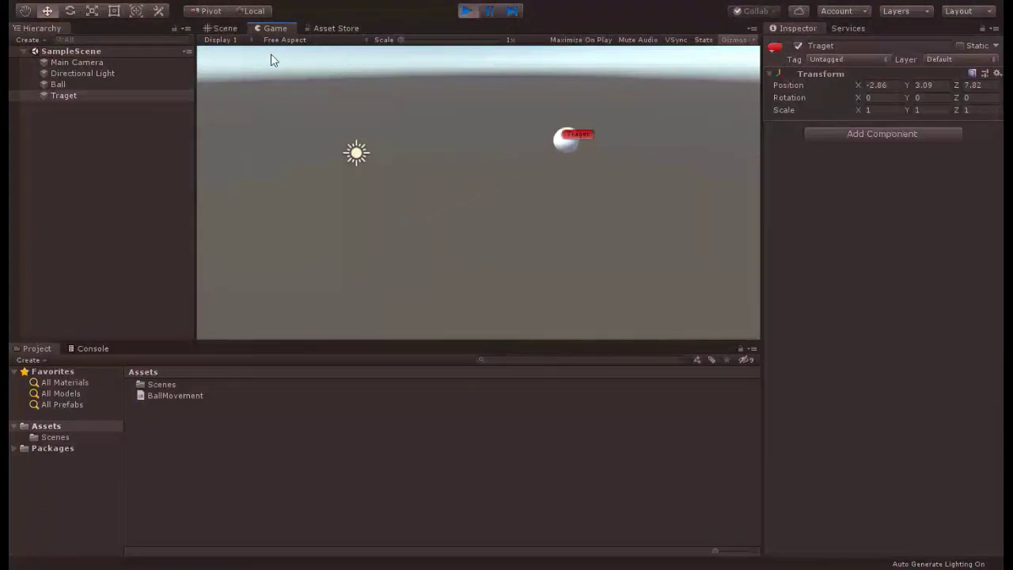
click(225, 28)
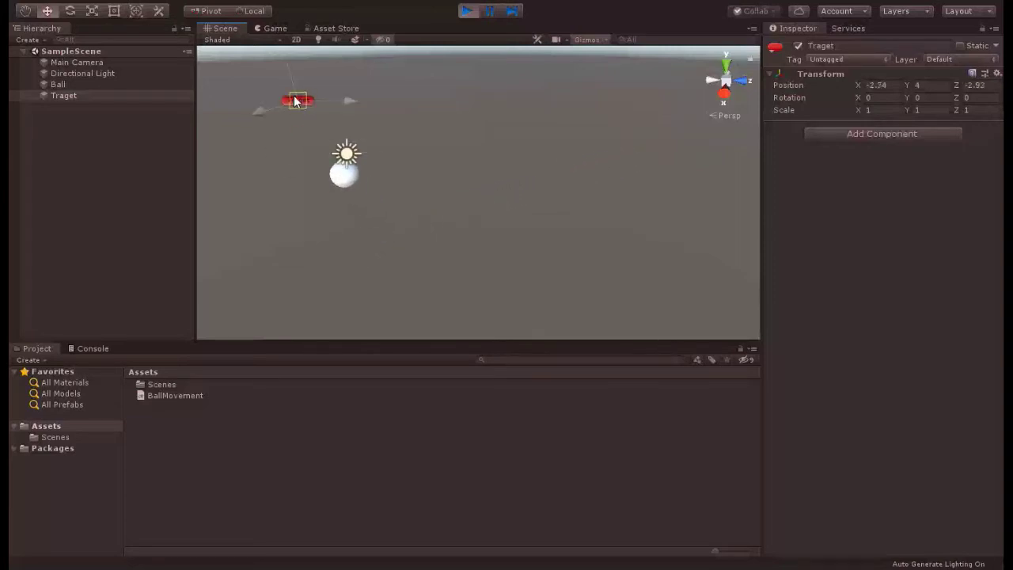
drag(294, 101, 583, 282)
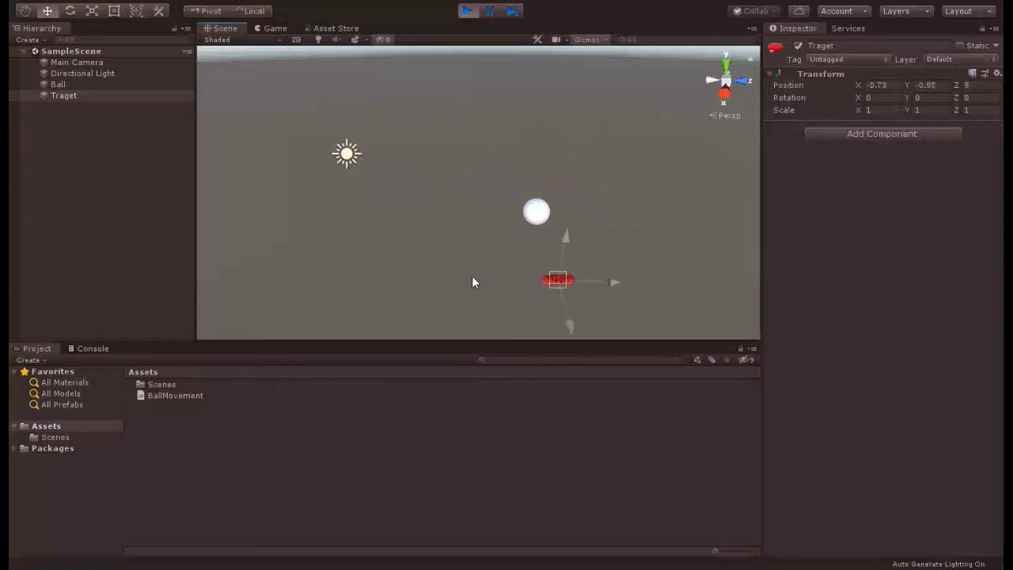
drag(471, 282, 538, 151)
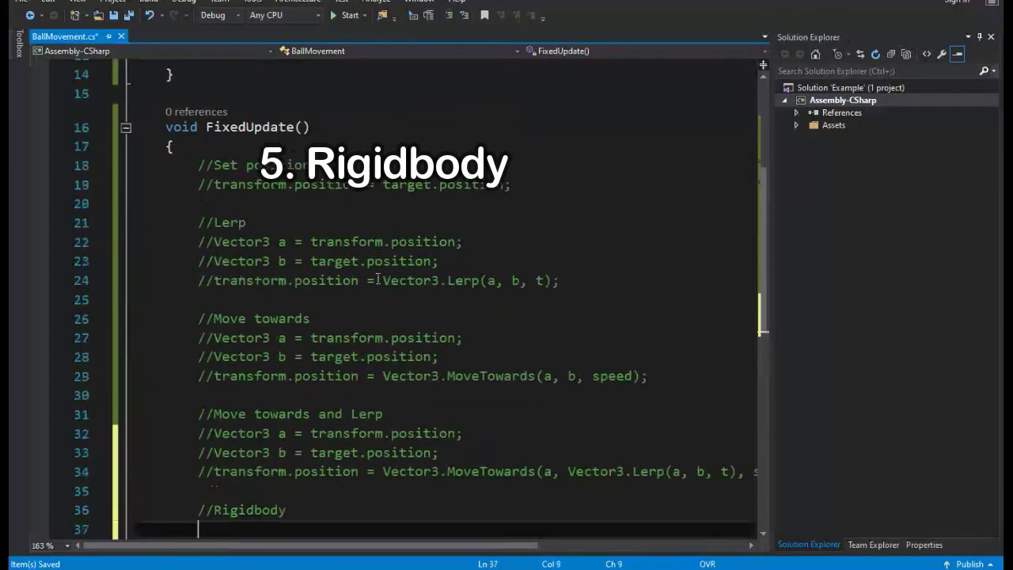
Declare 'public Rigidbody rb;' below the target field, save, and select Ball in Unity.
scroll(378, 279, down, 3)
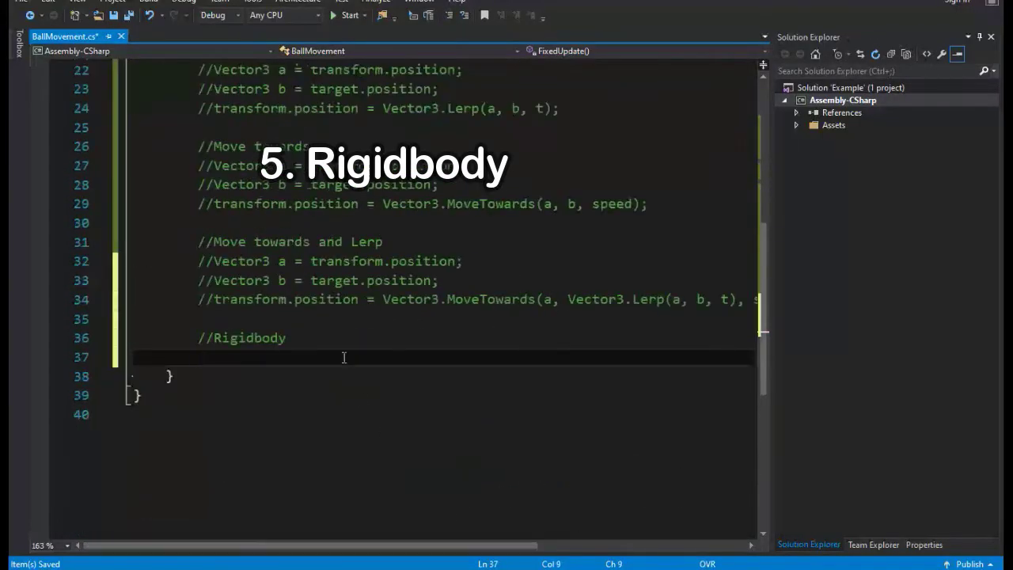
scroll(272, 238, up, 7)
click(372, 197)
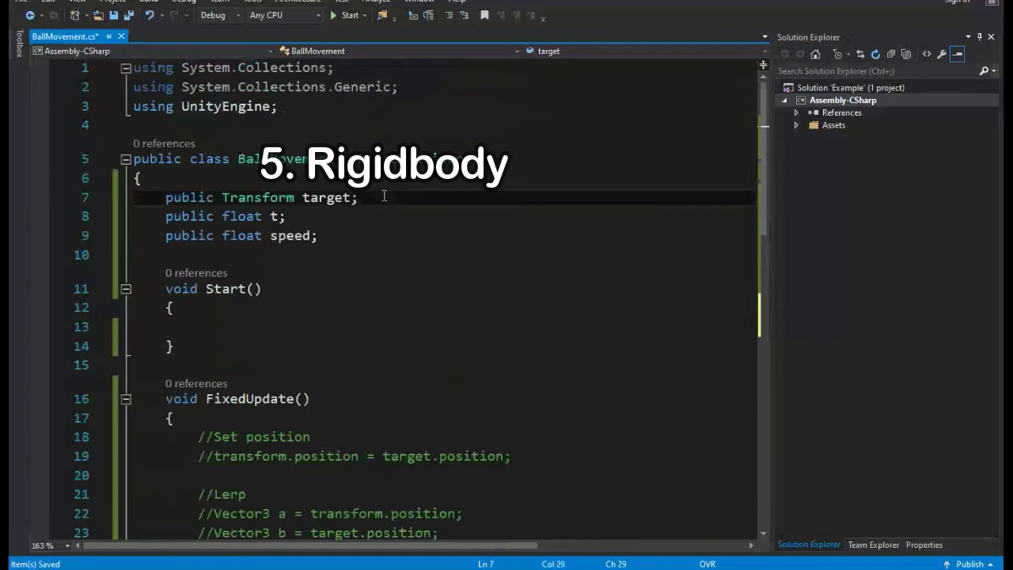
key(Return)
text(public rigi)
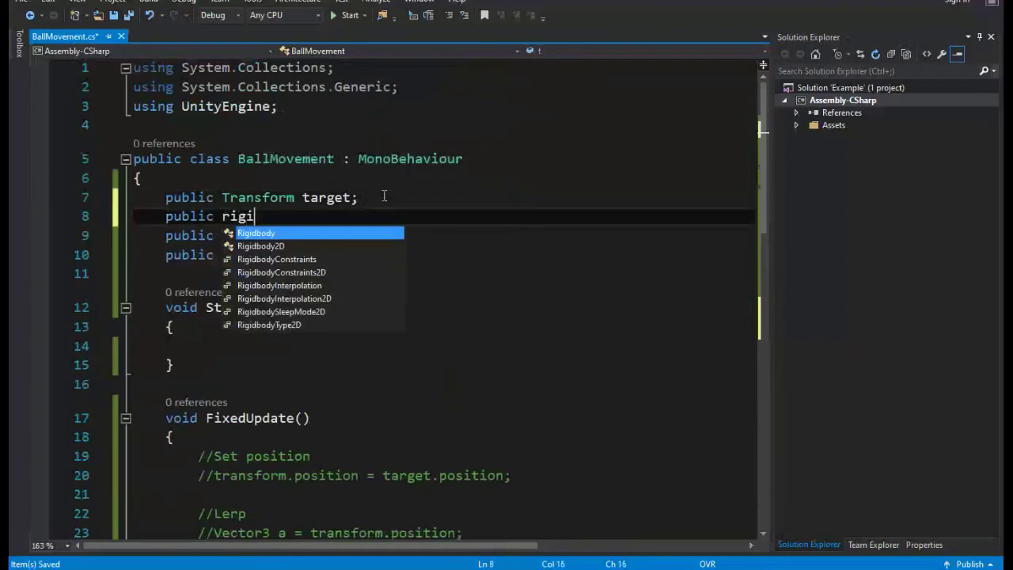
key(Tab)
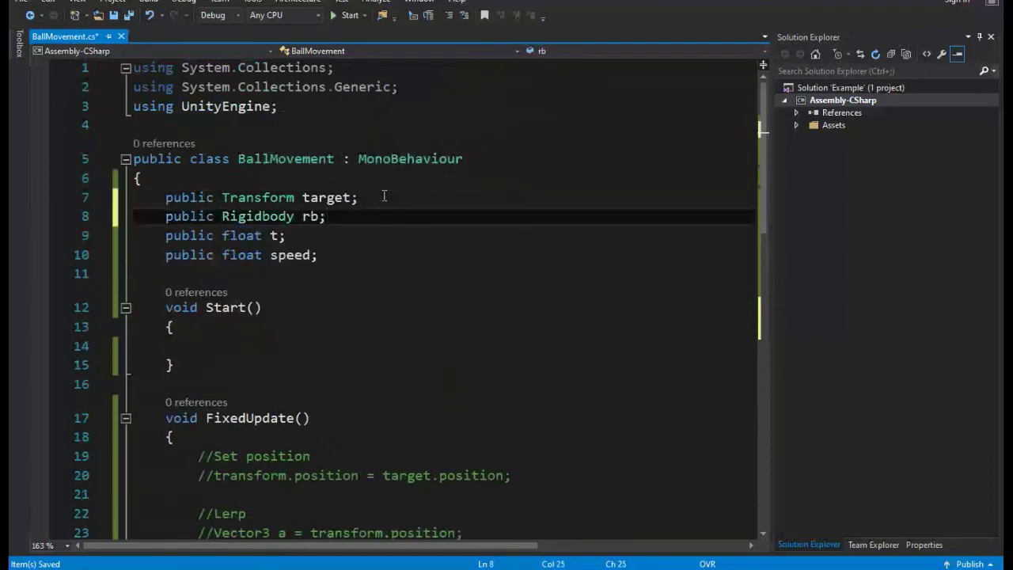
key(ctrl+s)
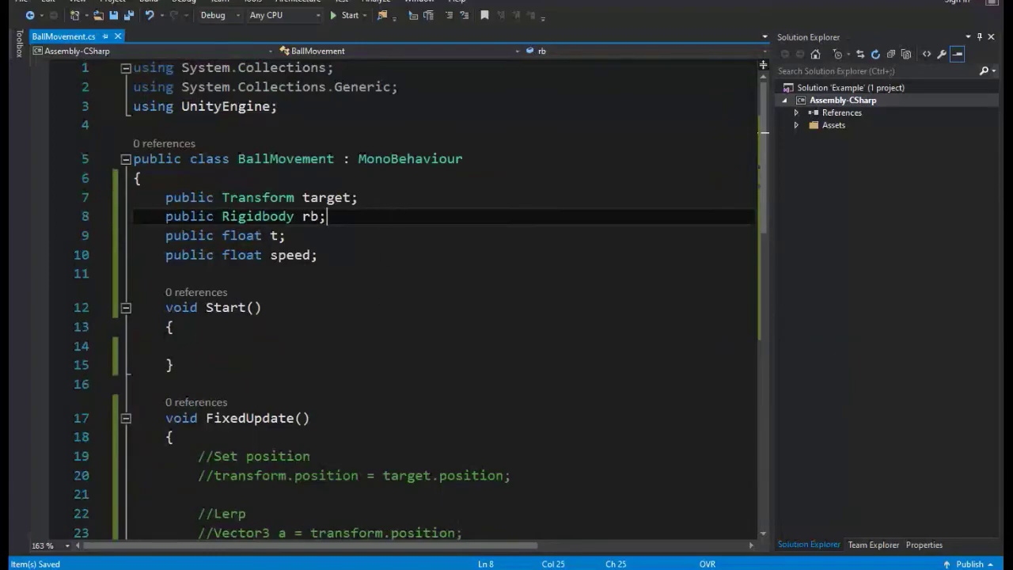
key(alt+Tab)
click(63, 84)
Add a Rigidbody to the Ball, assign it to the Ball Movement Rb slot, and disable Use Gravity.
scroll(855, 473, down, 2)
click(853, 541)
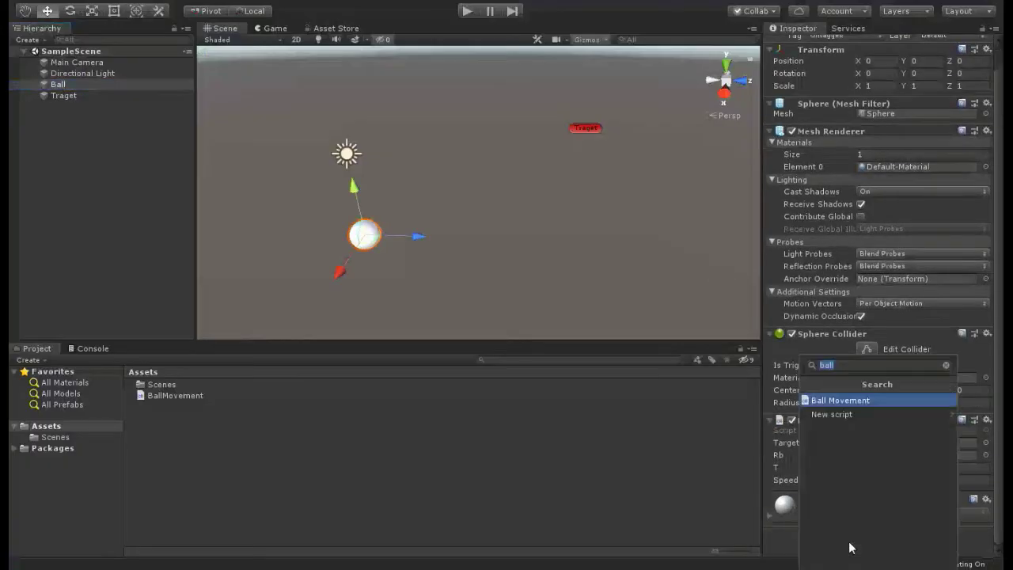
text(rigid)
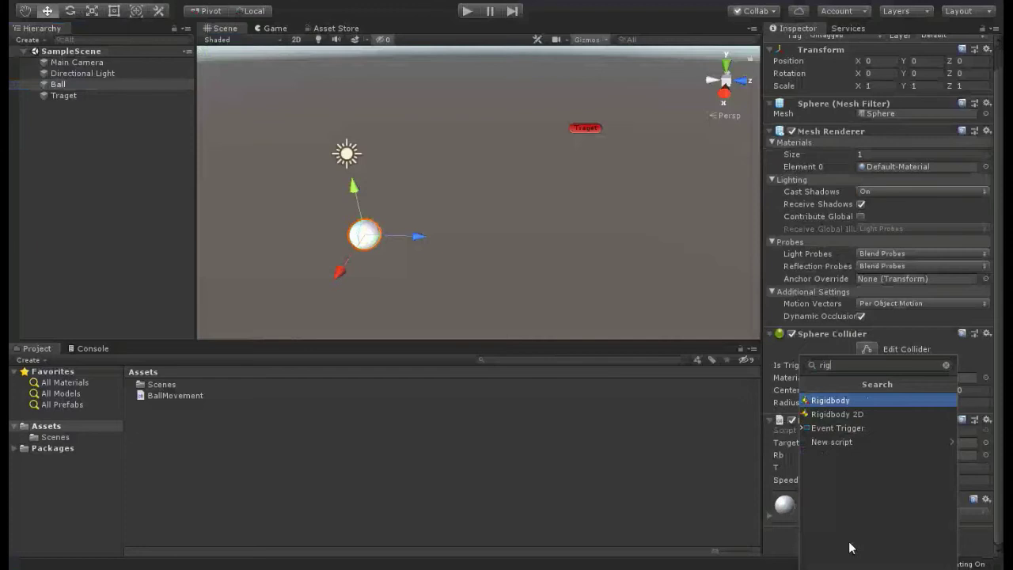
key(Return)
scroll(853, 541, down, 3)
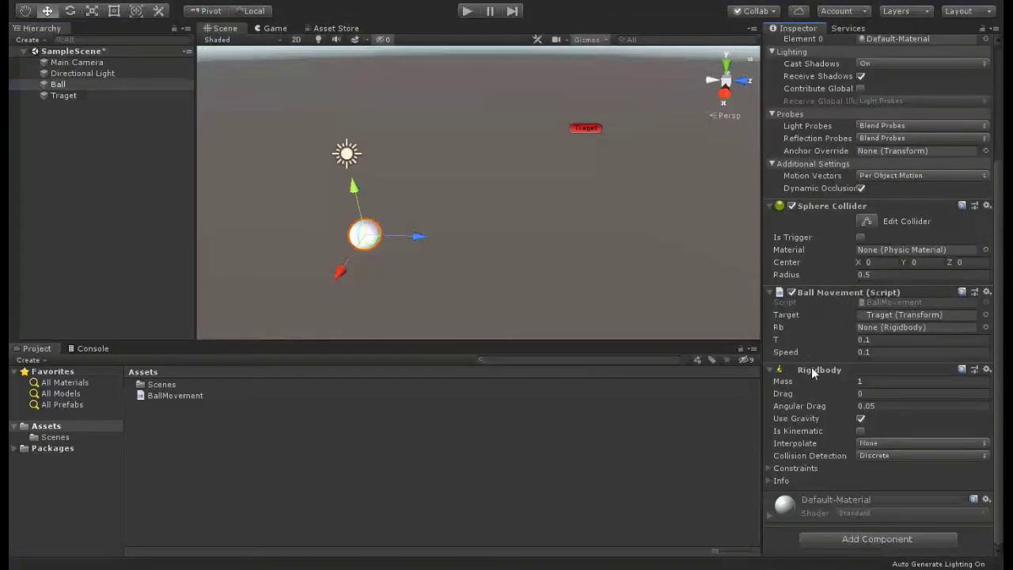
drag(881, 336, 887, 327)
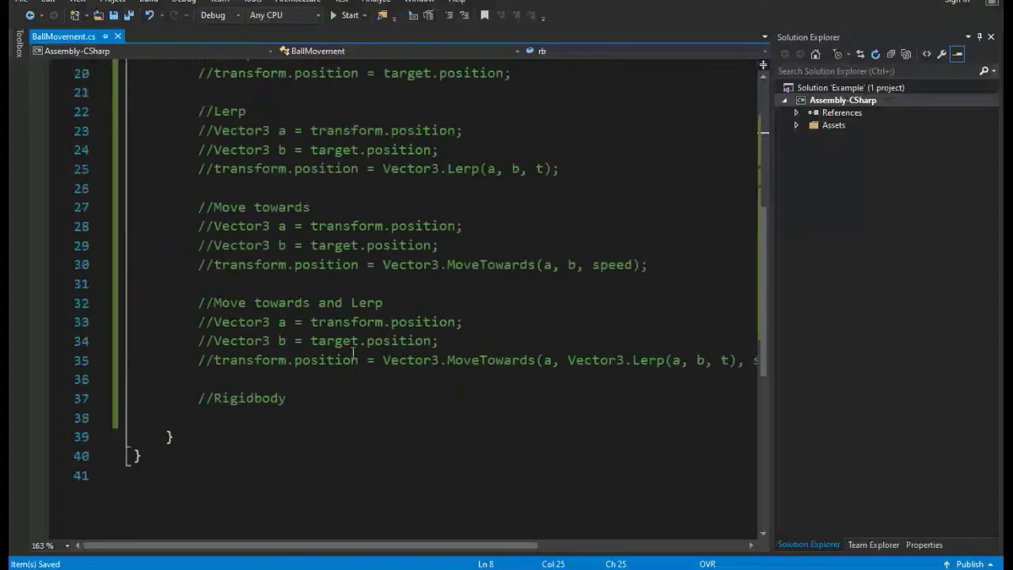
ctrl+scroll(322, 324, up, 3)
Write 'Vector3 f = target.position - transform.position;' under the Rigidbody comment.
click(319, 299)
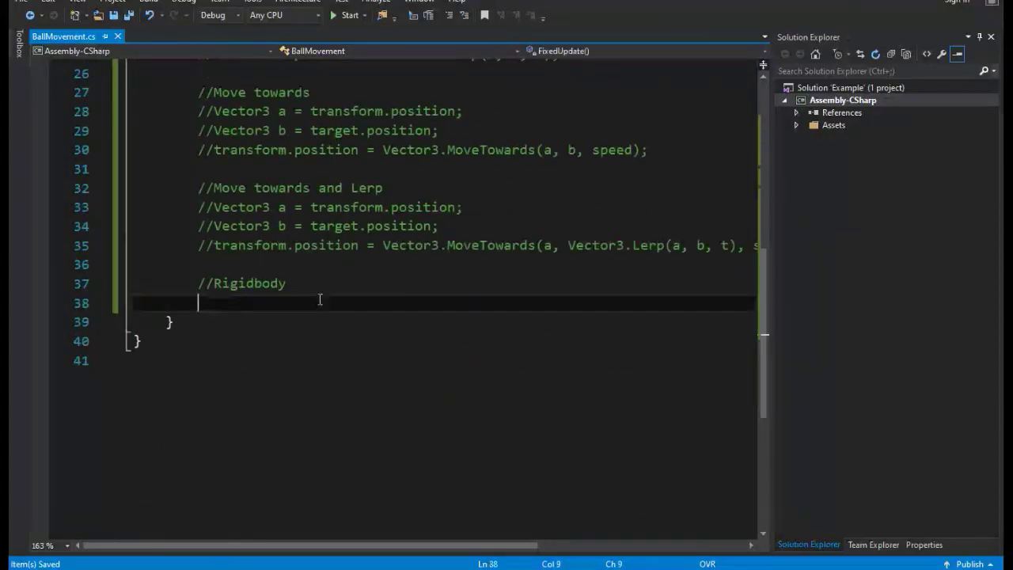
text(Vector3)
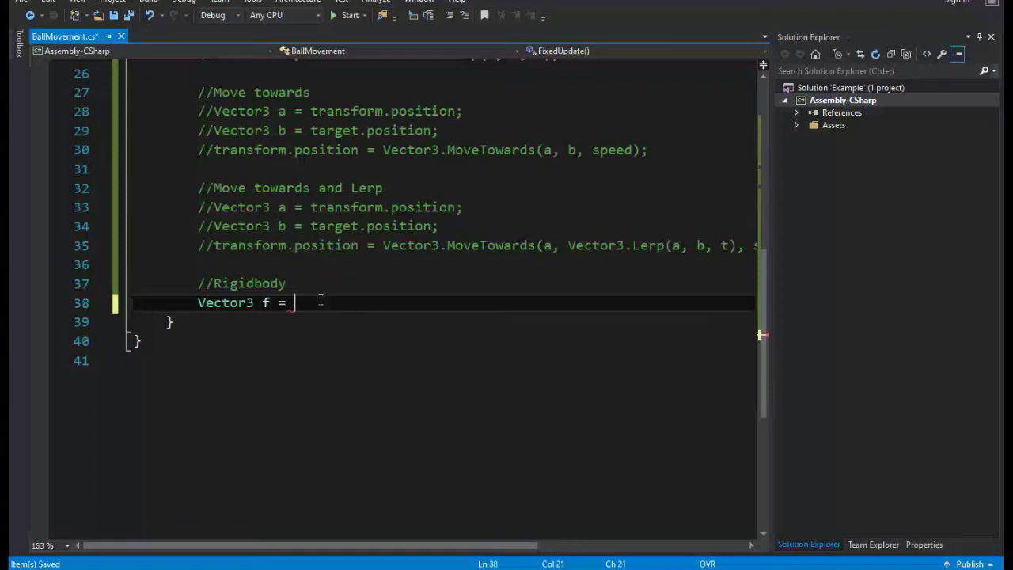
text(f = tar)
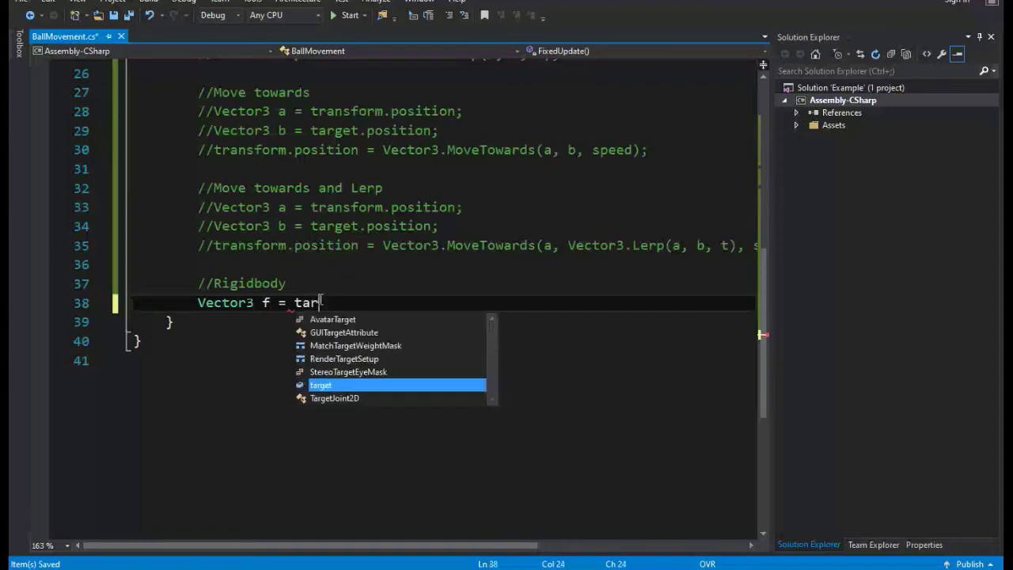
text(get.position - )
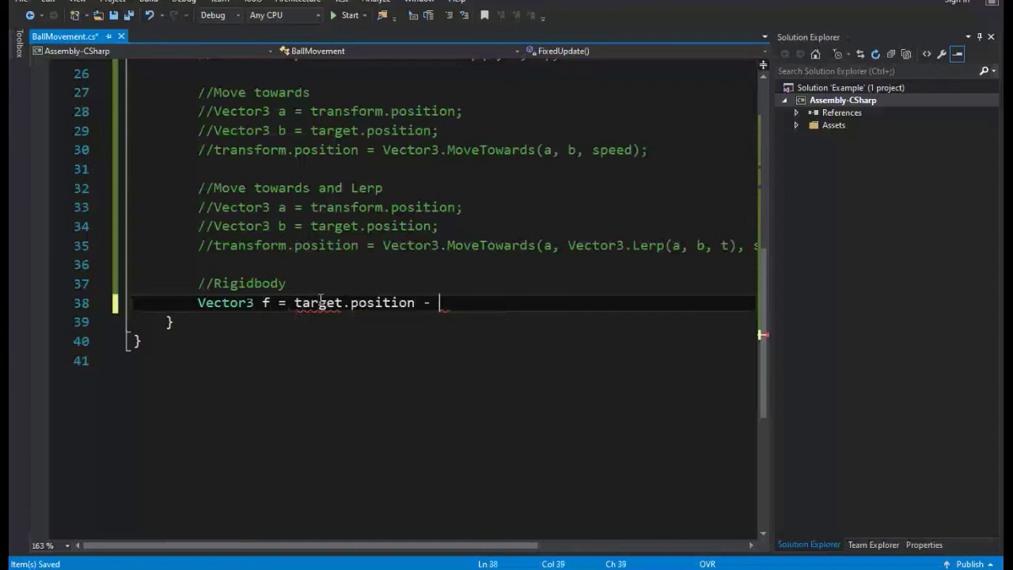
text(transform.position;)
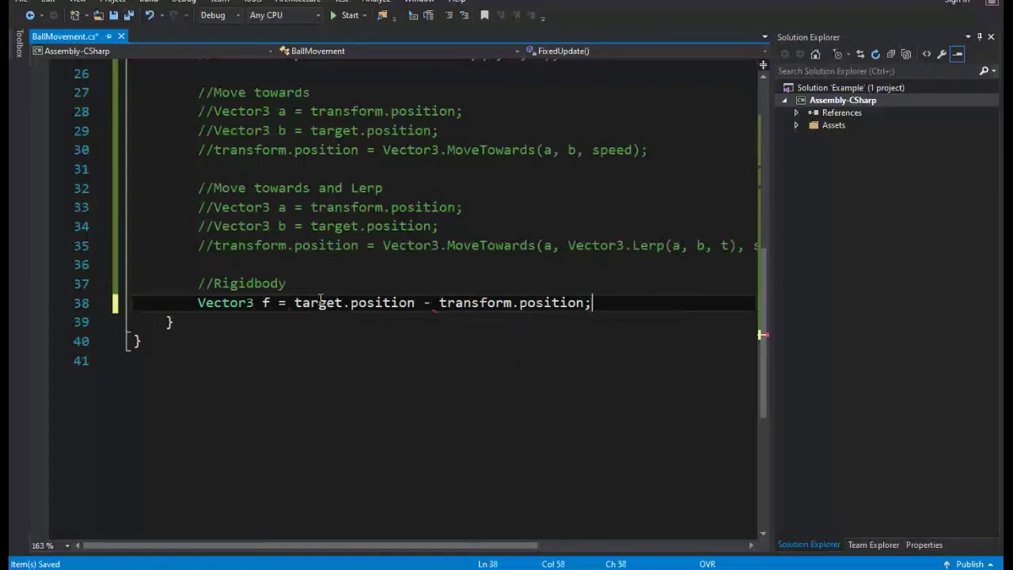
Declare 'public float force;' below the speed field.
scroll(320, 298, up, 9)
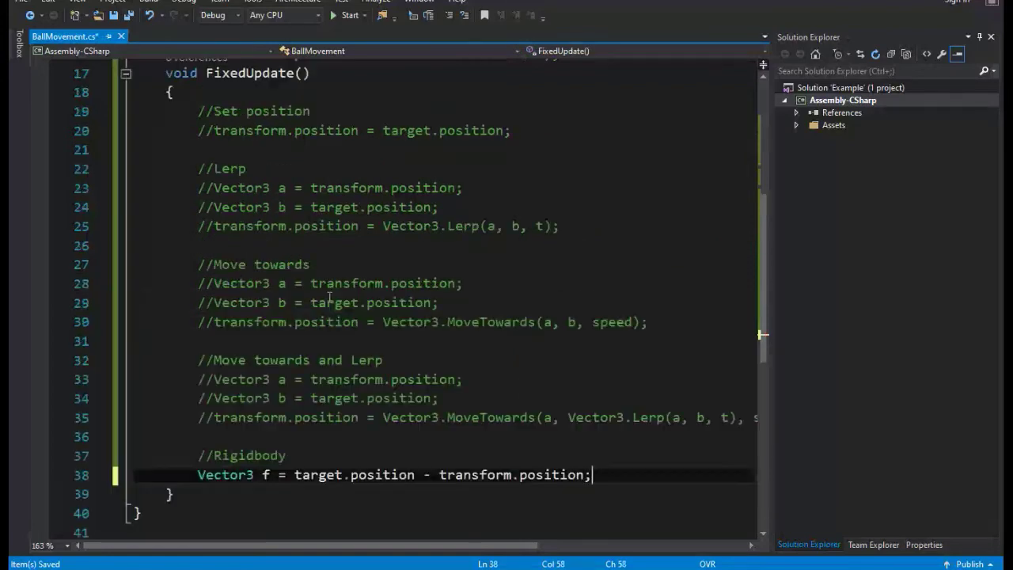
click(368, 251)
key(Return)
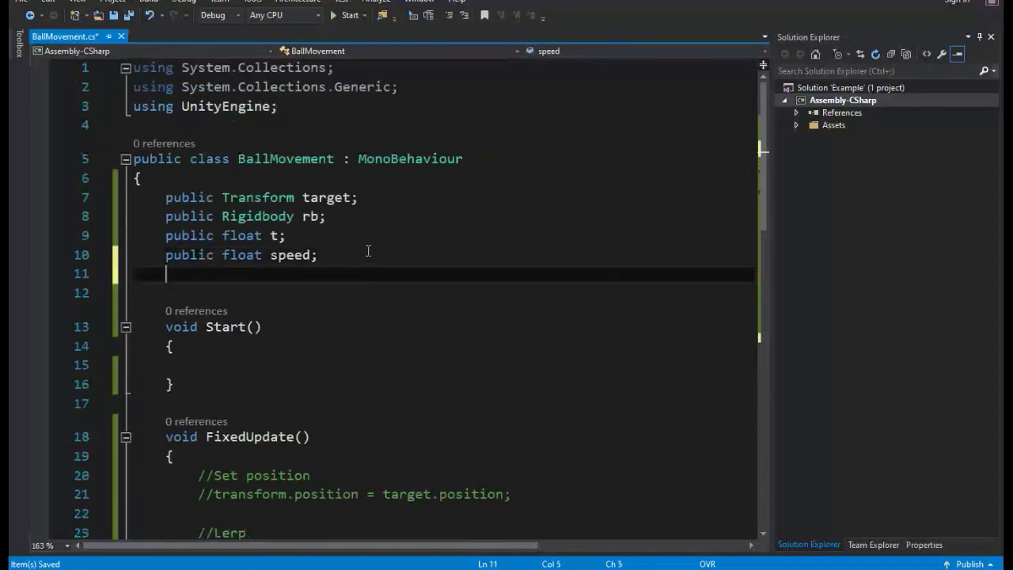
text([ub)
key(Return)
key(BackSpace)
text(public float )
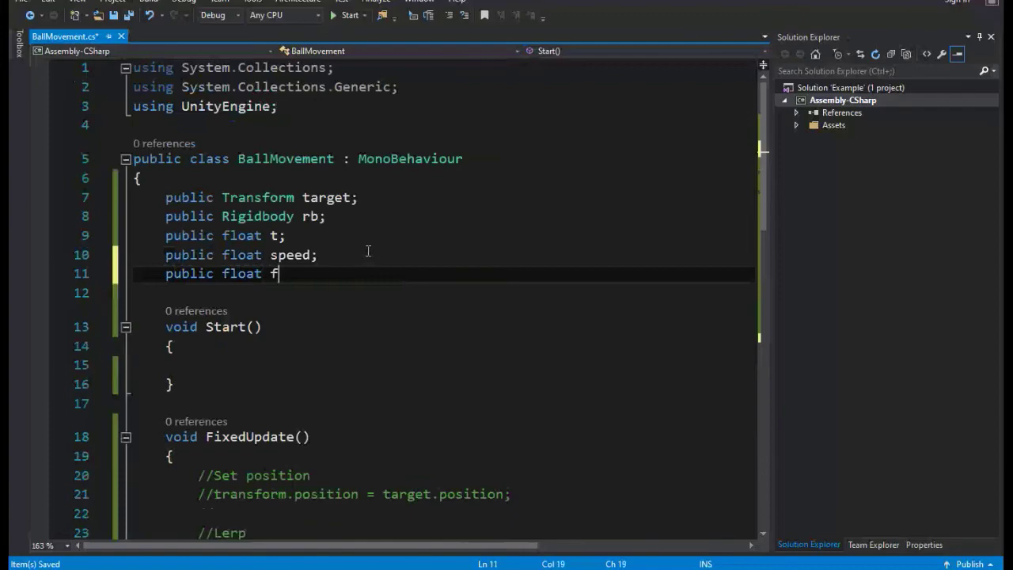
text(force;)
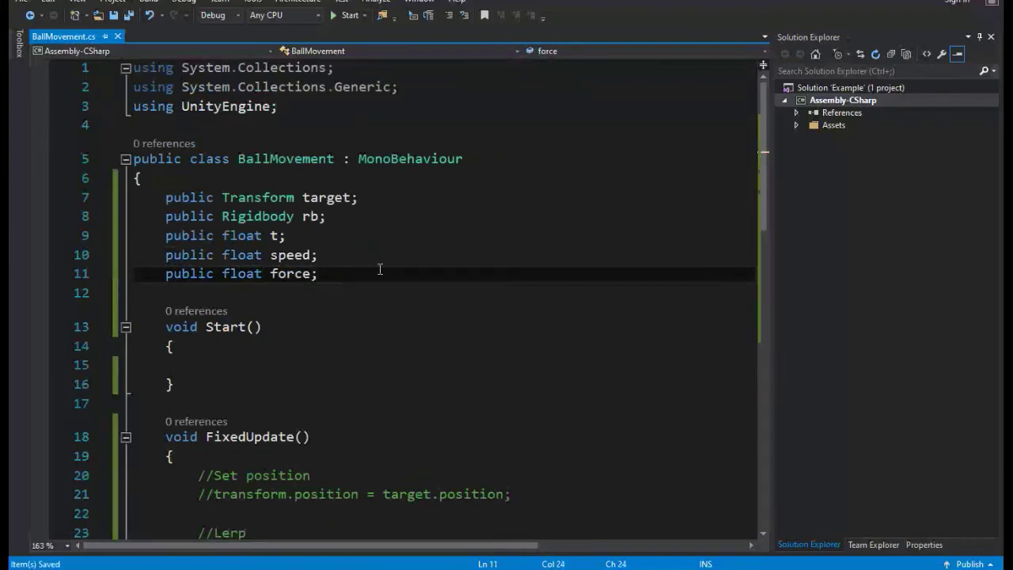
Normalize f with 'f = f.normalized;' and scale it with 'f = f * force;'.
scroll(379, 265, down, 9)
click(631, 272)
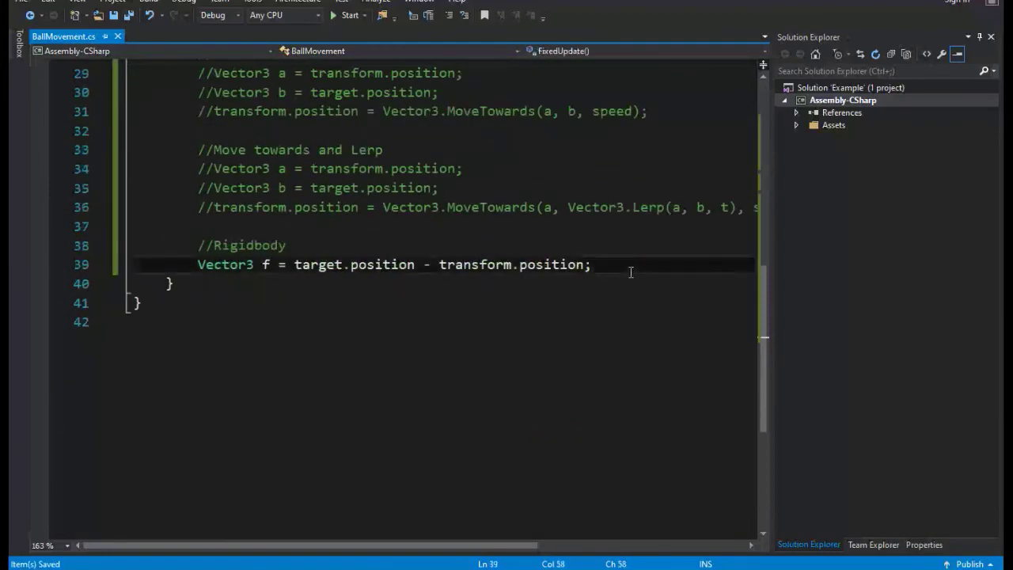
key(Return)
text(f = f.nor)
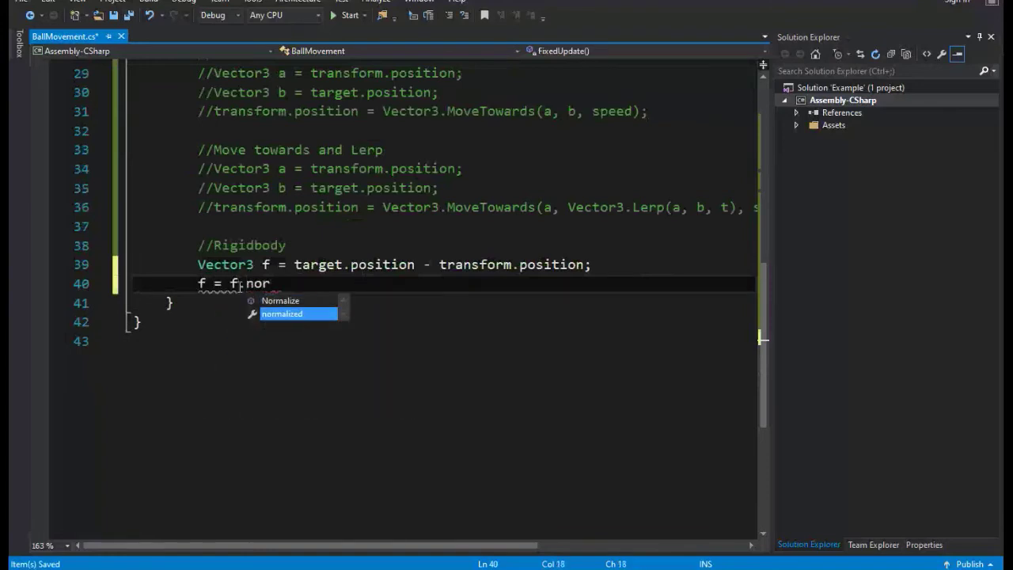
key(Tab)
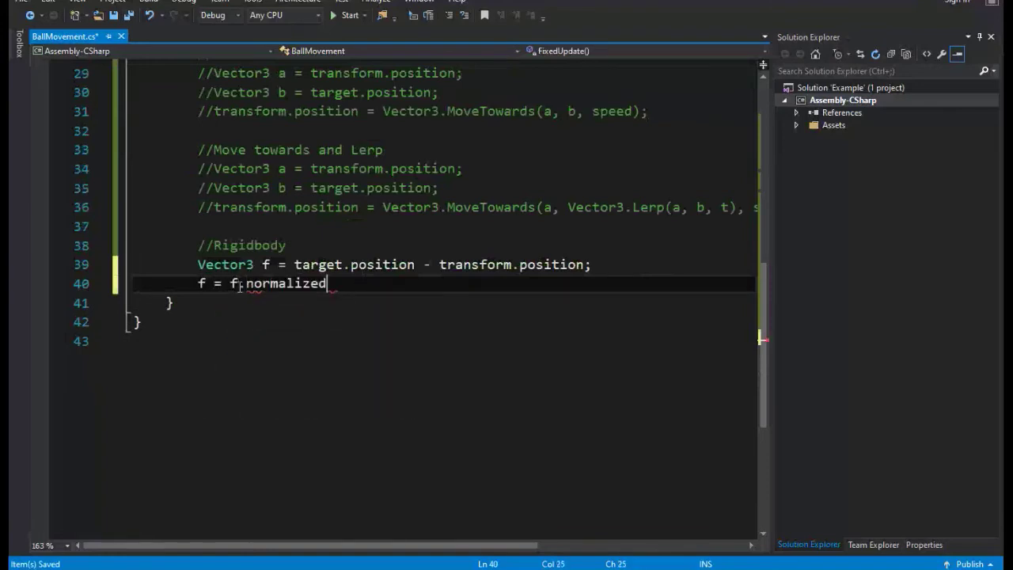
text(;)
key(Return)
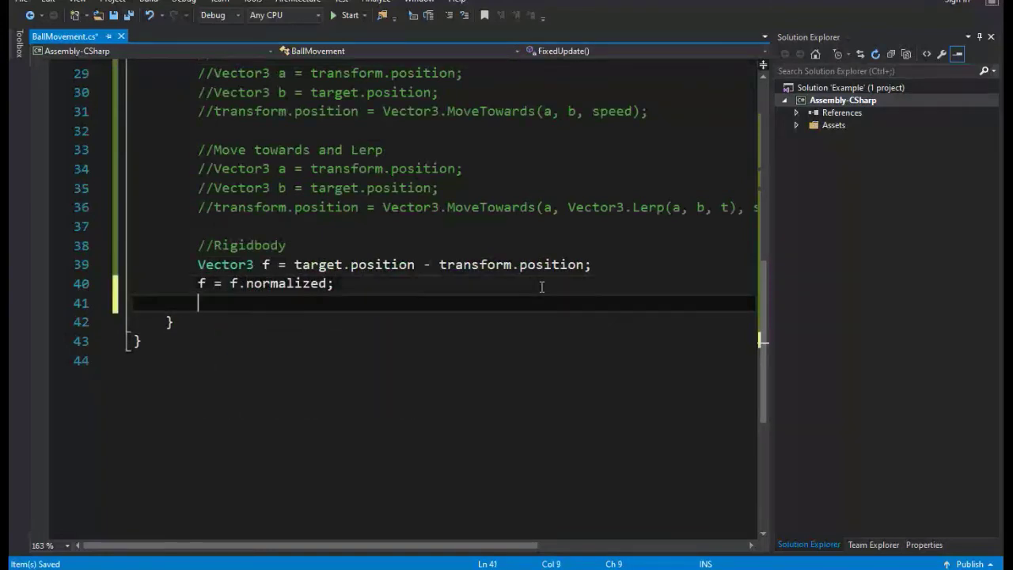
text(f = f * for)
key(Down)
key(Tab)
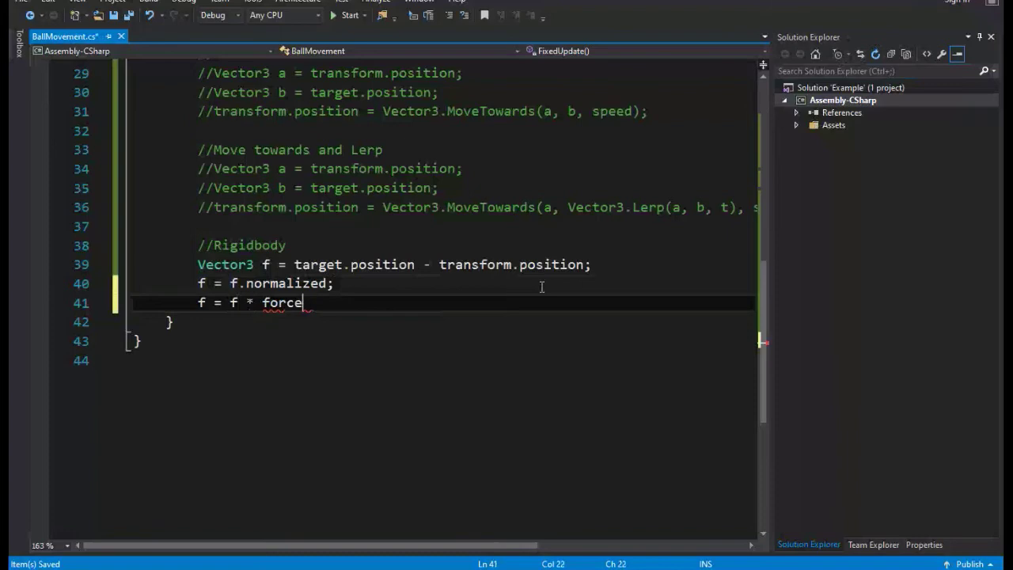
text(;)
Apply the force with 'rb.AddForce(f);' and save BallMovement.
key(Return)
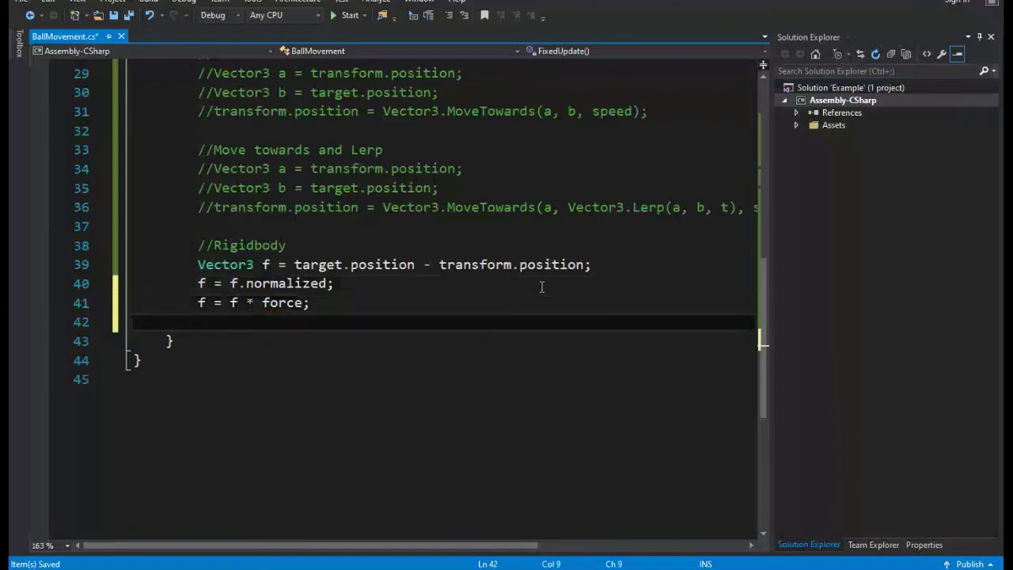
text(rb.ad)
key(Down)
key(Tab)
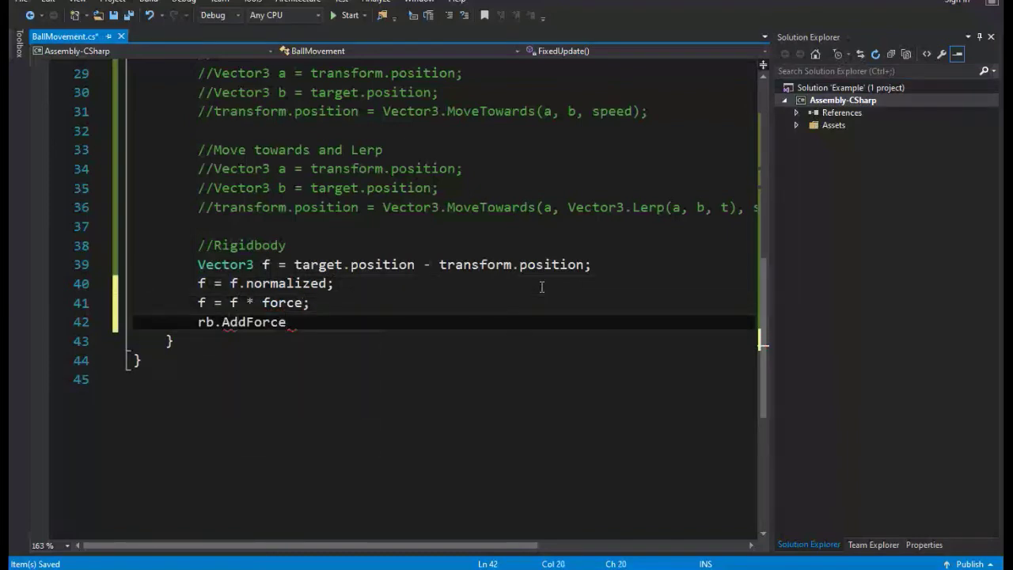
text((f);)
key(ctrl+s)
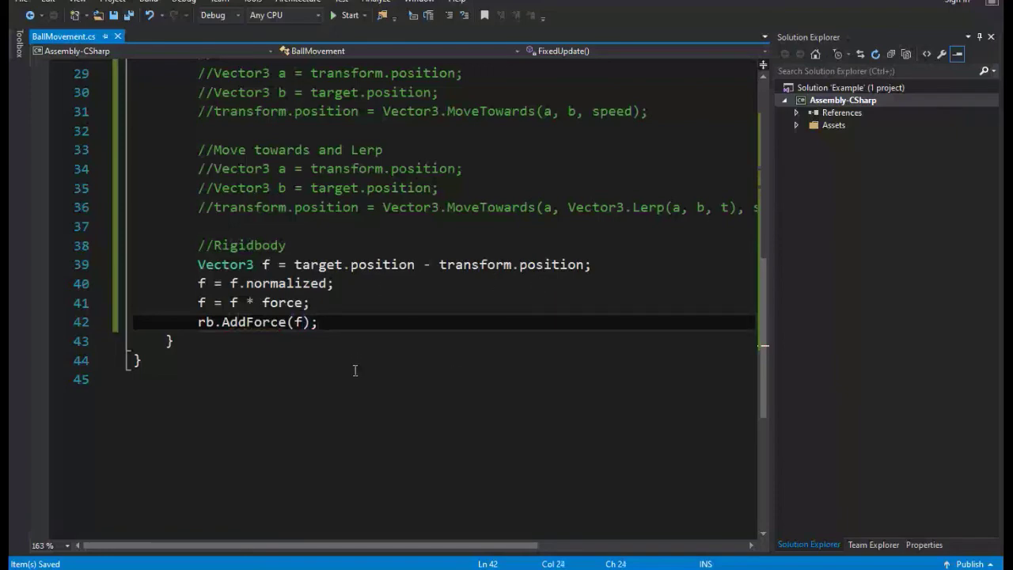
key(alt+Tab)
Set the Ball's Ball Movement Force to 40 and Rigidbody Drag to 2.
click(58, 84)
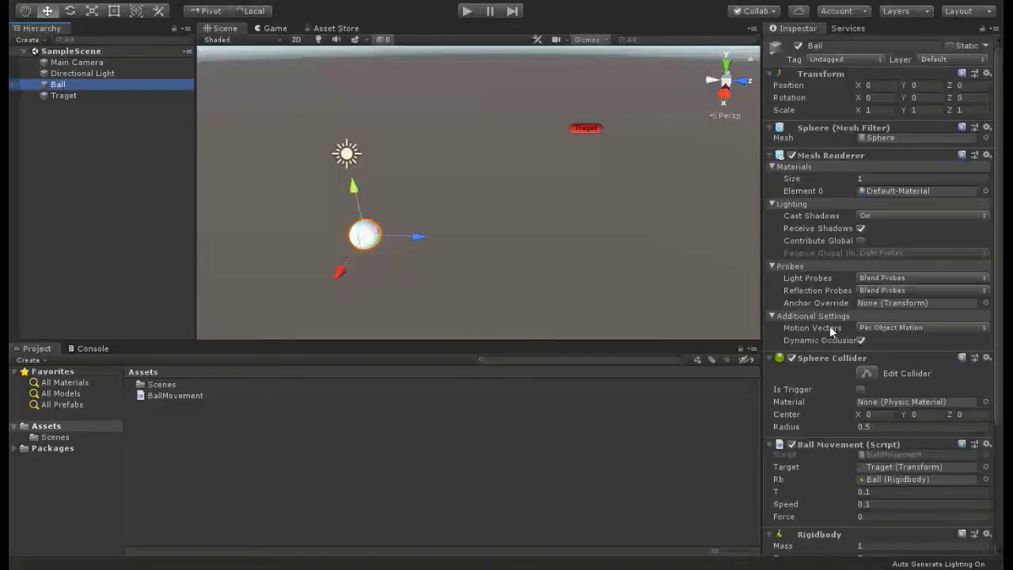
scroll(881, 367, down, 4)
click(882, 353)
text(40)
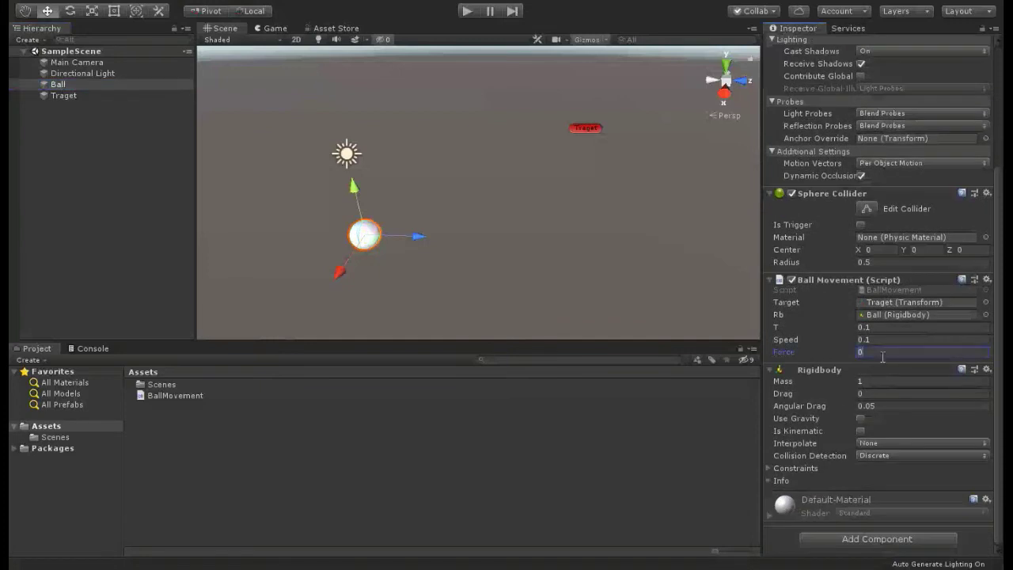
click(862, 393)
text(2)
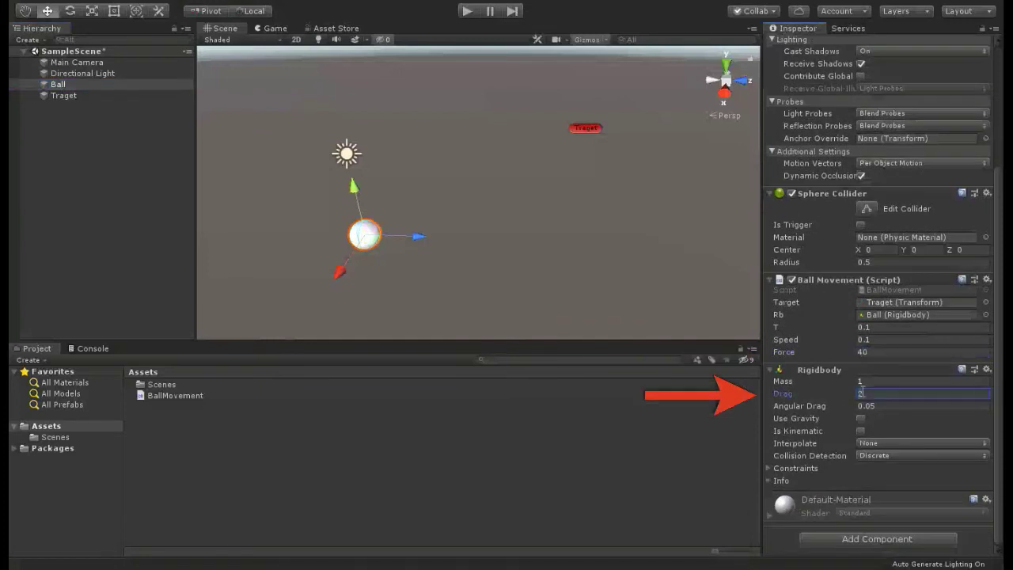
Play the scene and drag Traget around in the Scene view.
click(467, 11)
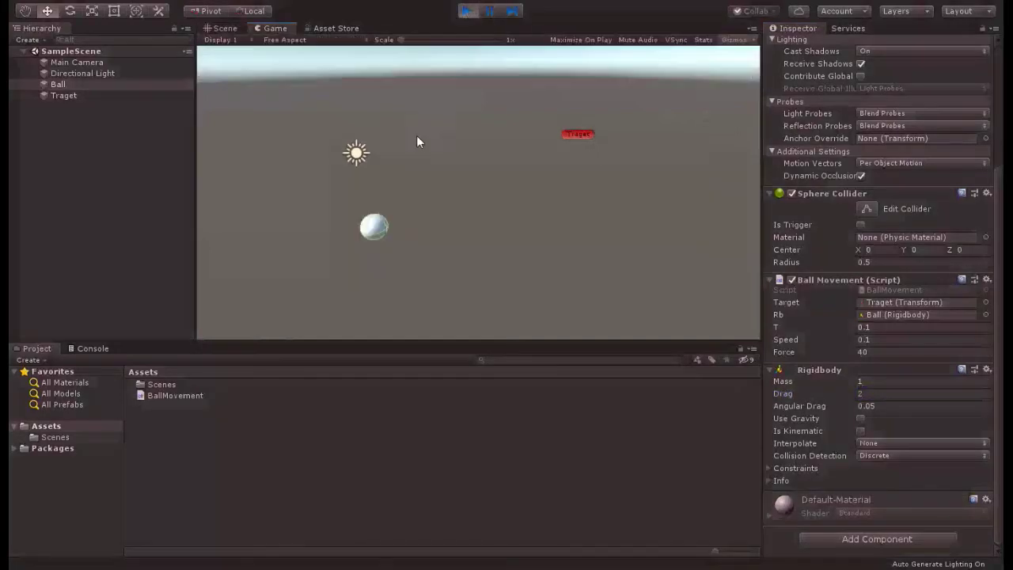
click(225, 27)
click(64, 95)
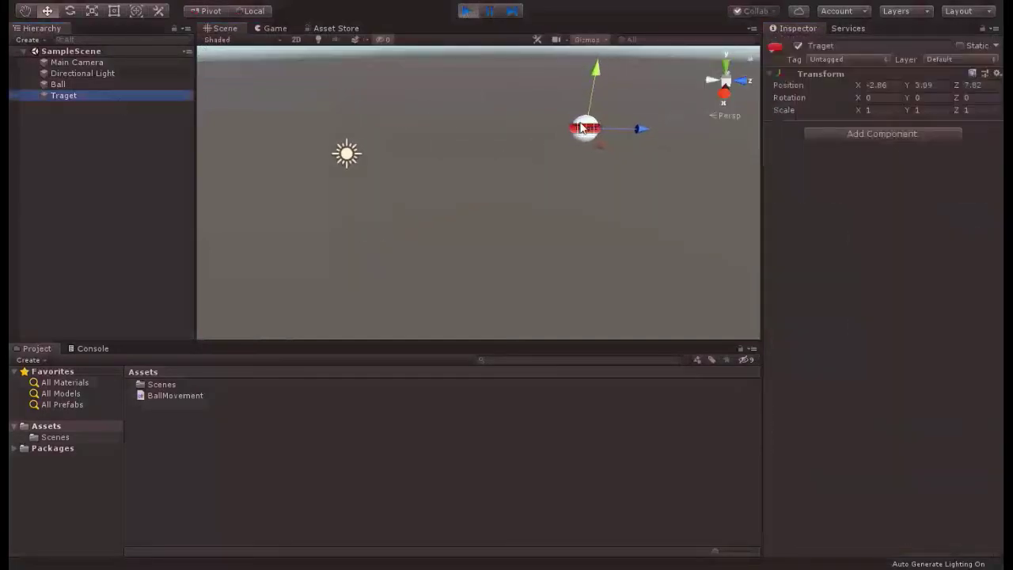
drag(581, 128, 508, 70)
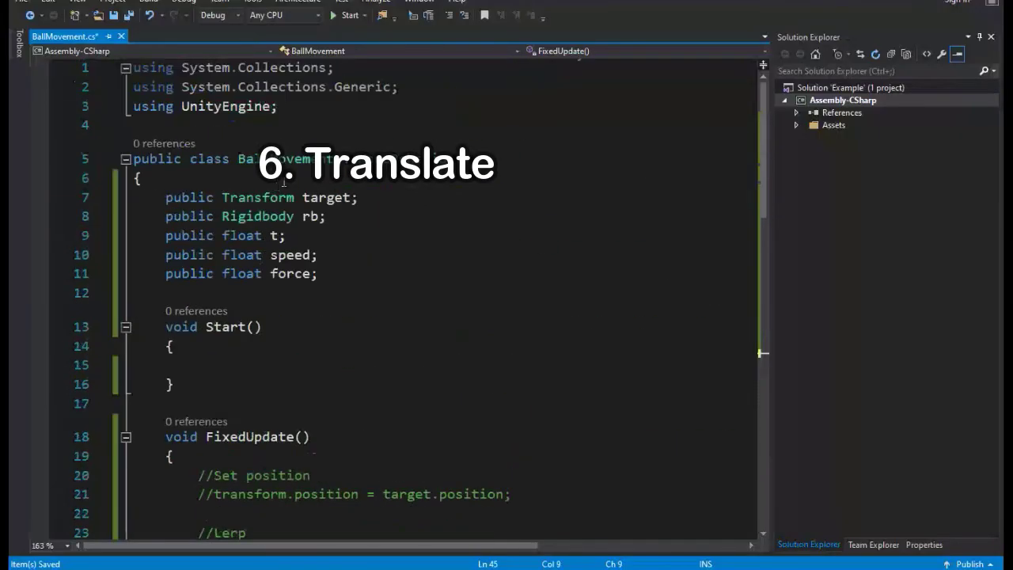
Add a public Vector3 field below the force declaration and save.
click(366, 269)
key(Return)
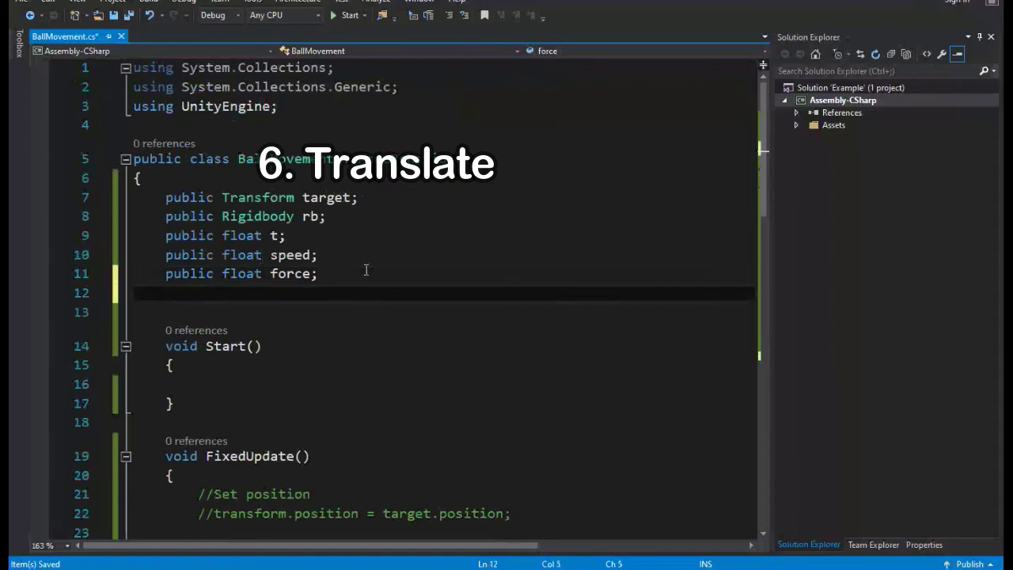
text(public ve)
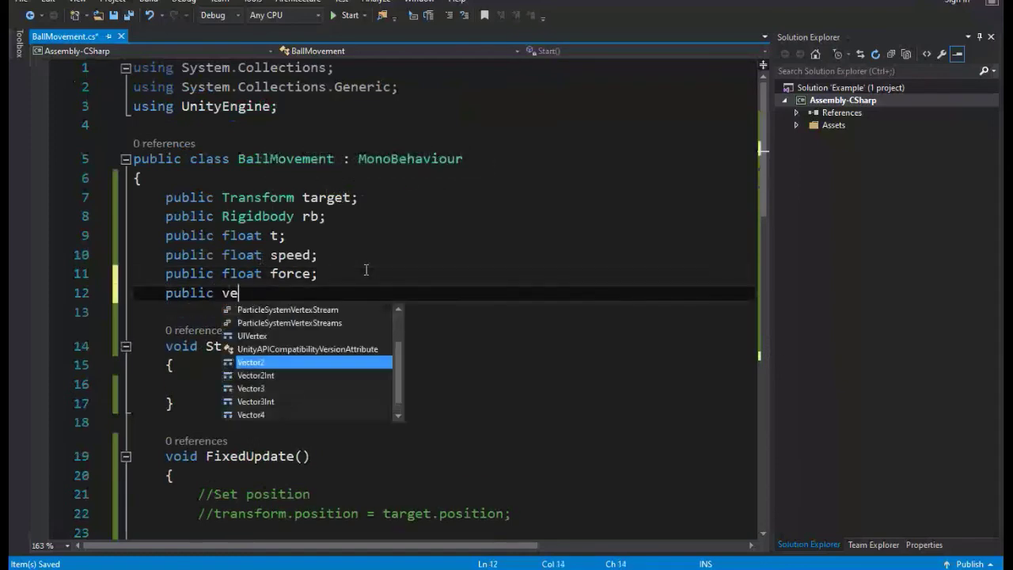
text(ctor3 moveDirection;)
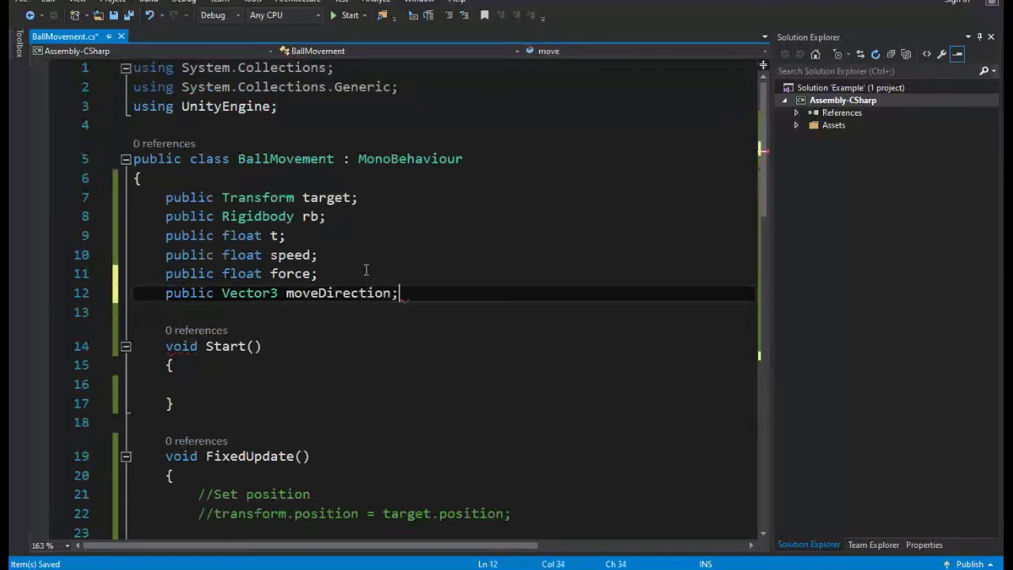
key(ctrl+s)
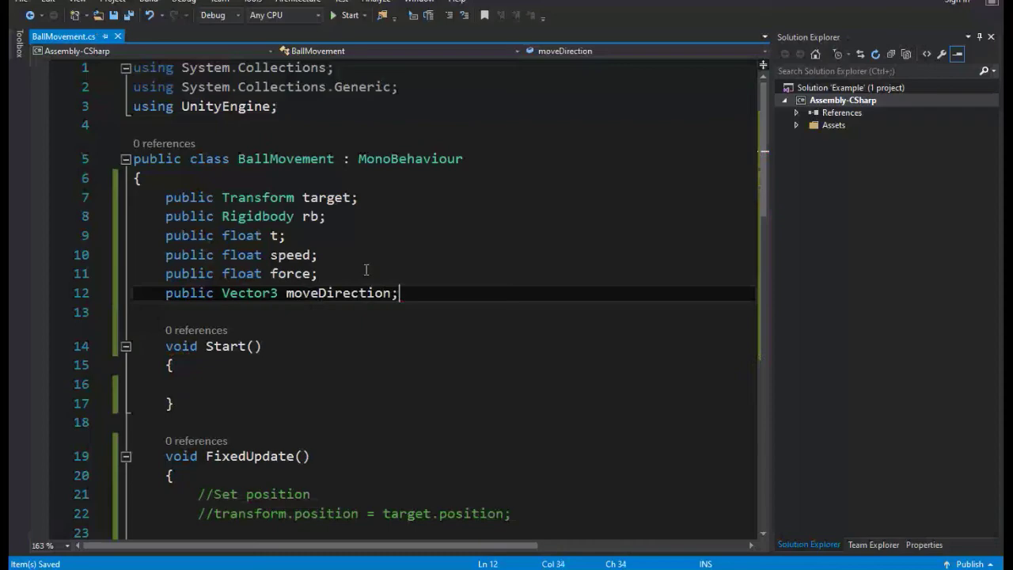
Write 'transform.Translate(moveDirection, Space.World);' under the Translate comment.
scroll(369, 274, down, 12)
click(290, 230)
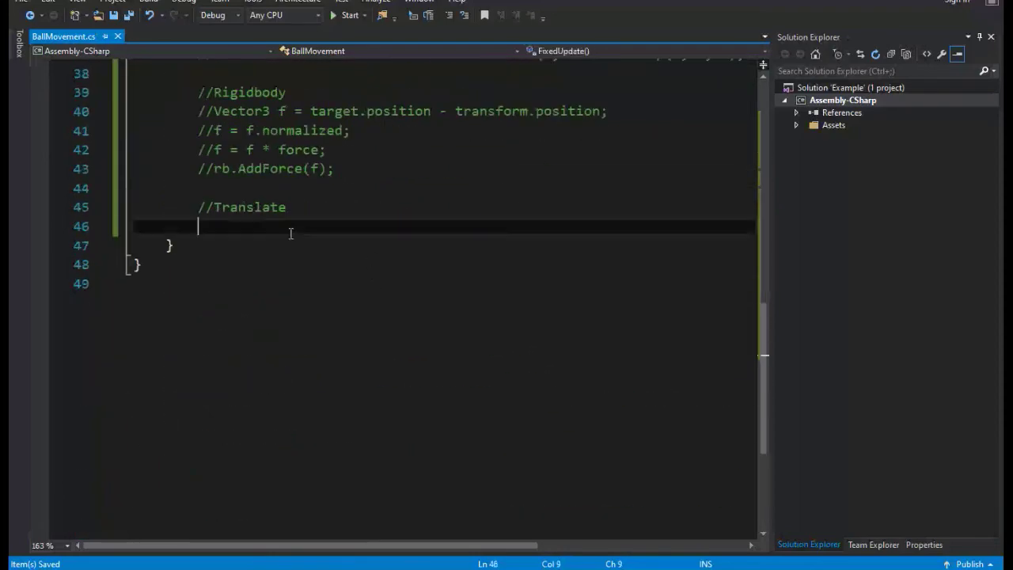
text(transform.)
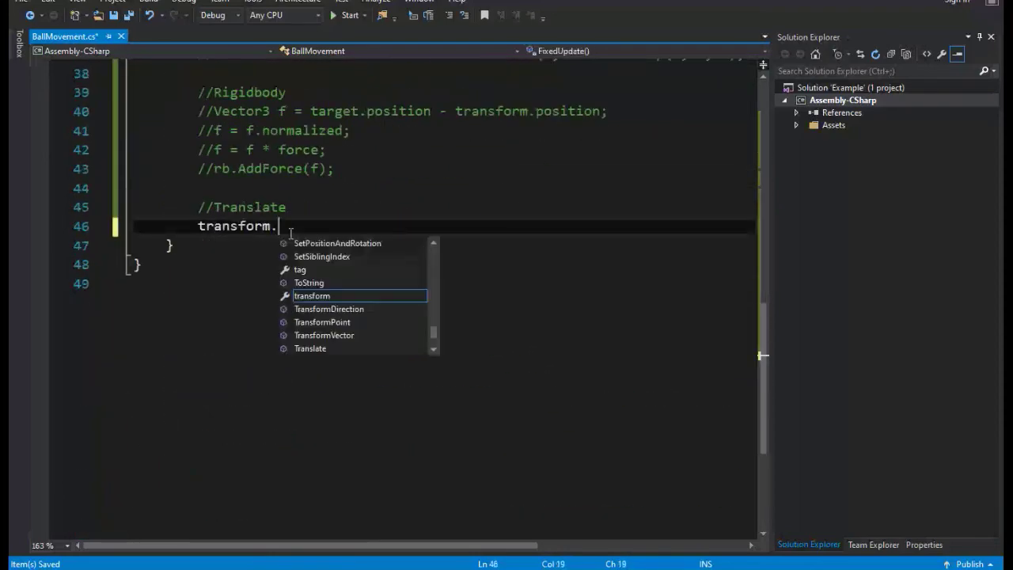
text(transl)
key(Tab)
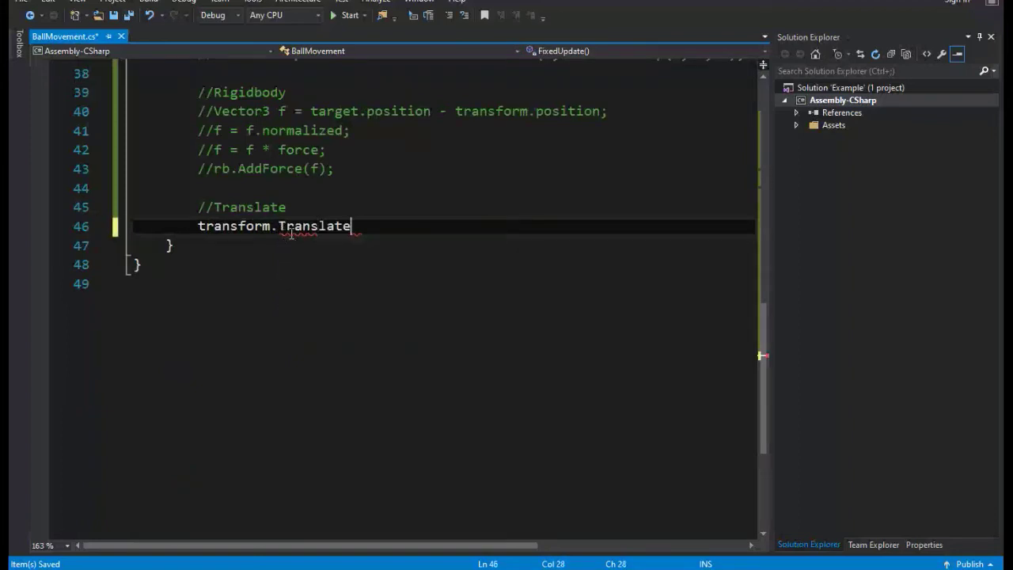
text((moveDirection);)
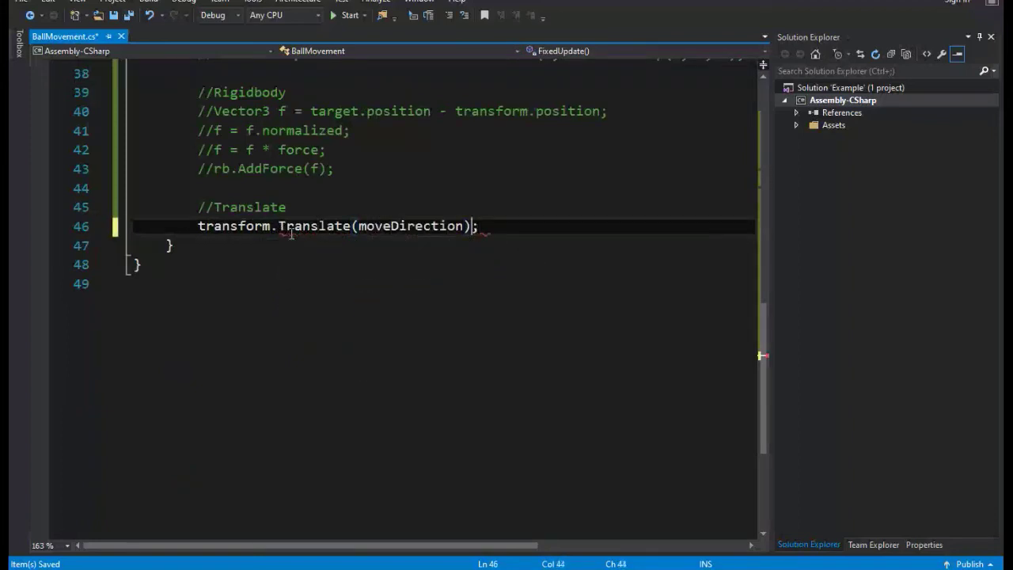
key(Left)
text(, S)
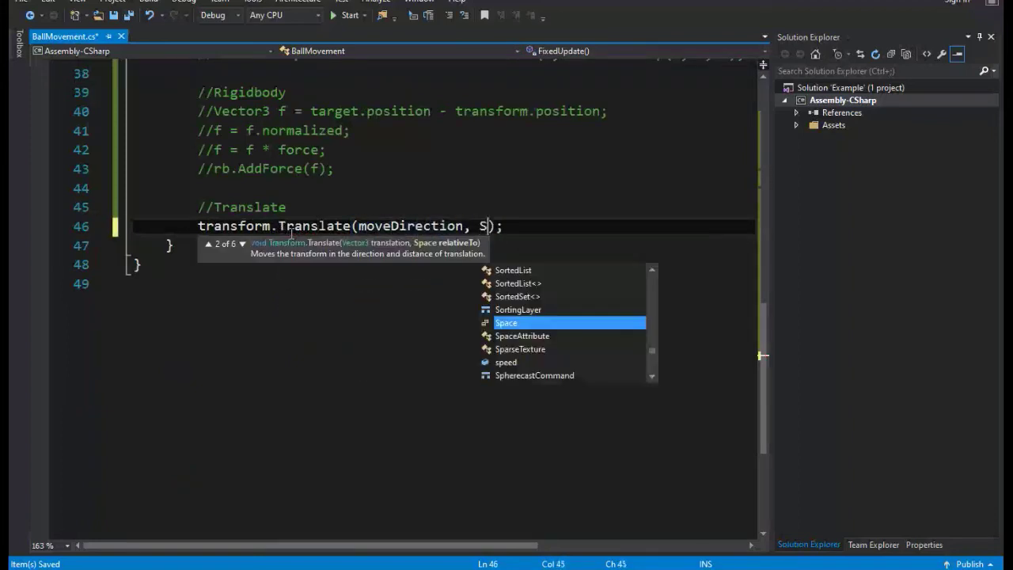
key(Tab)
text(.W)
key(Tab)
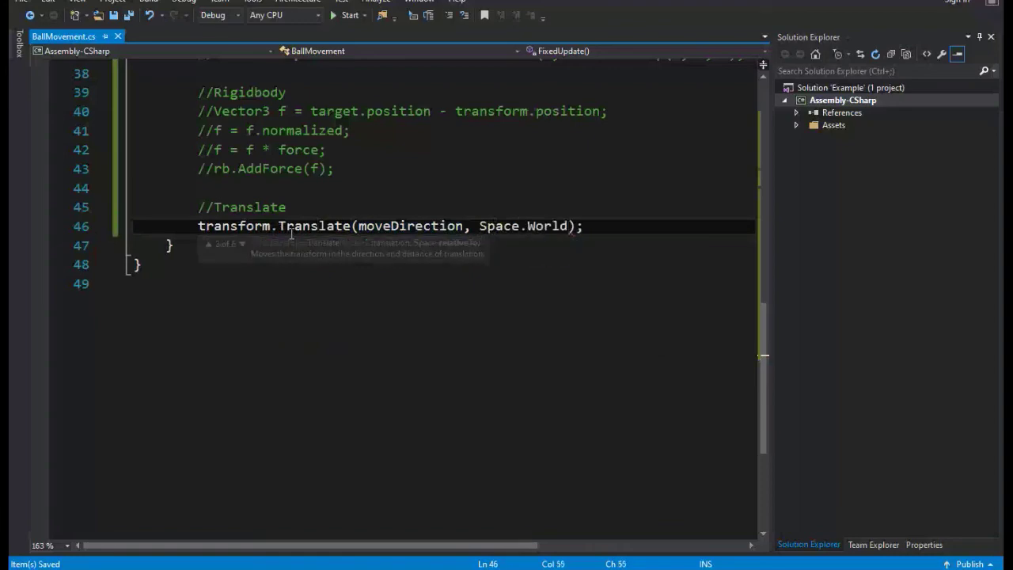
key(alt+Tab)
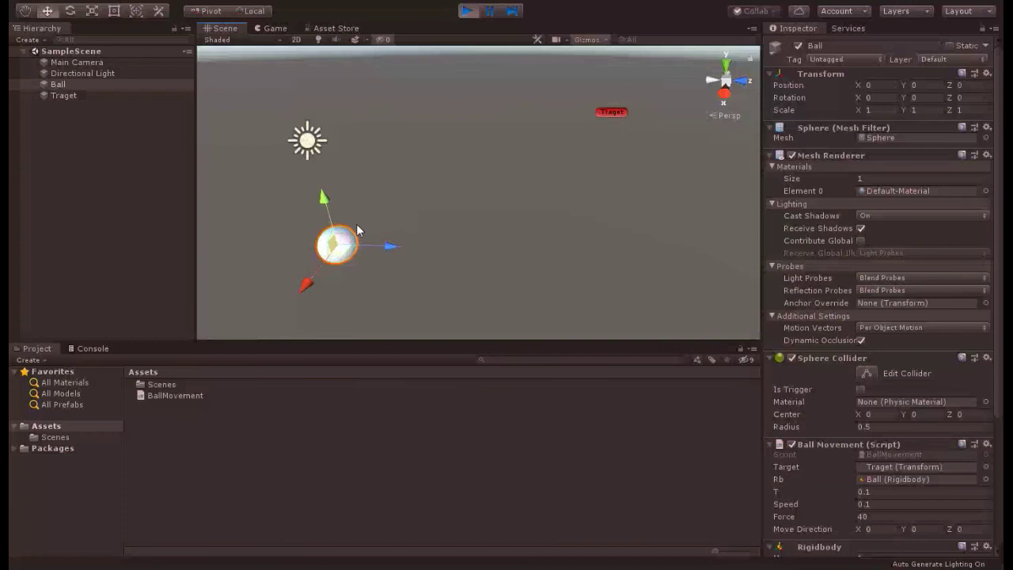
Frame the Ball and change its Move Direction X value during play.
key(f)
scroll(883, 298, down, 5)
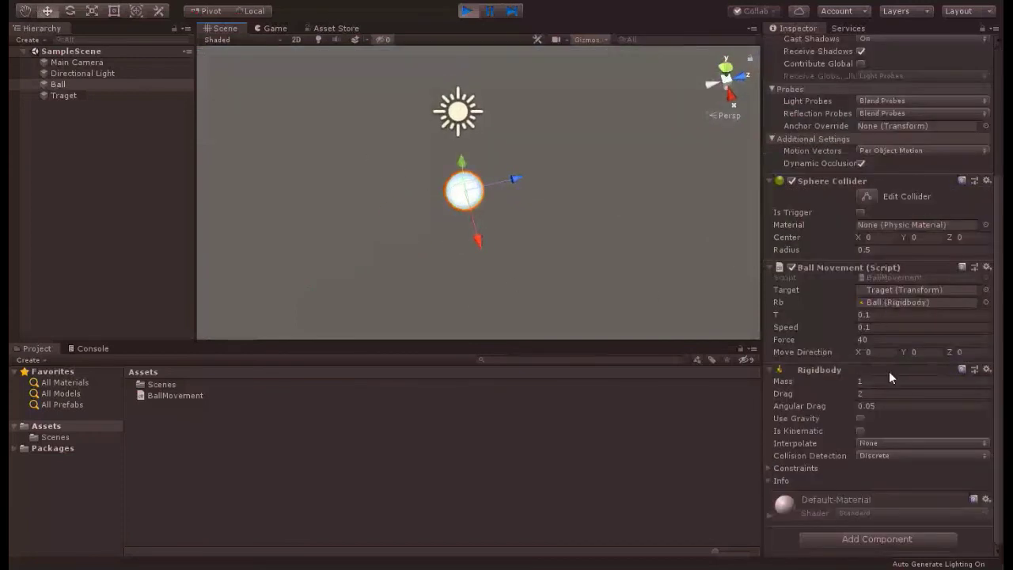
drag(856, 352, 862, 351)
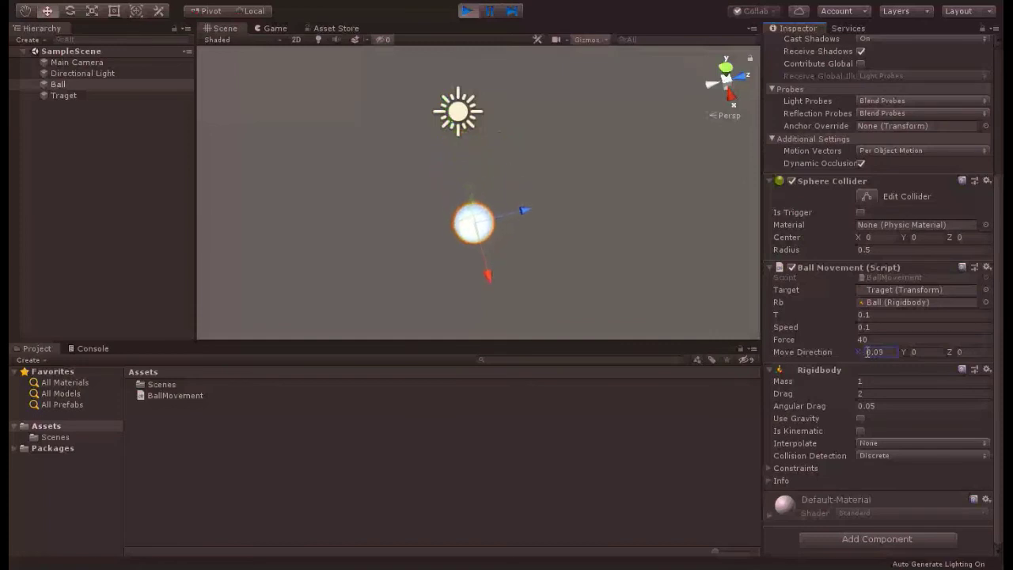
click(876, 352)
text(0.03)
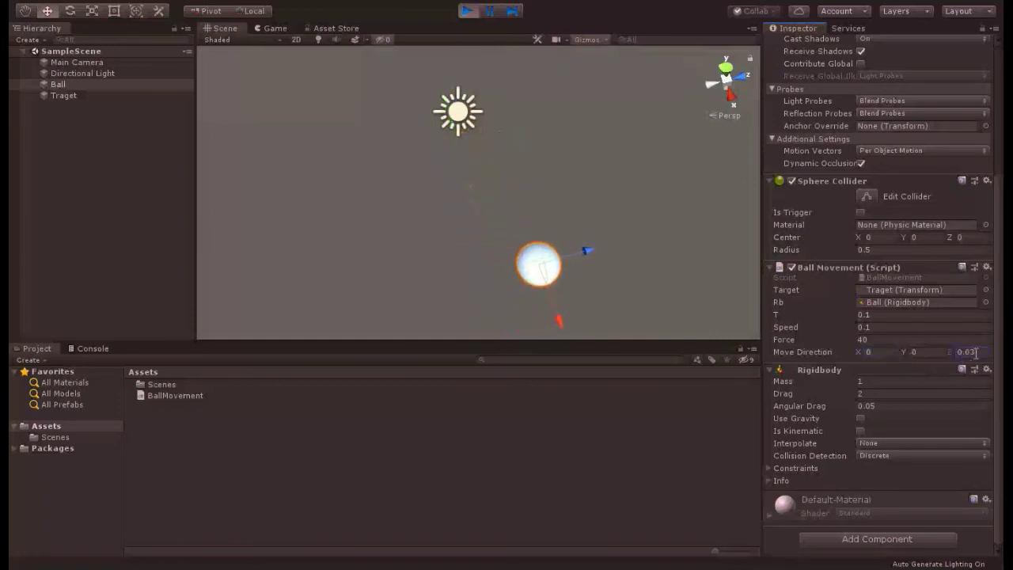
Change Move Direction Z, ending around 0.09, while following the ball.
click(952, 351)
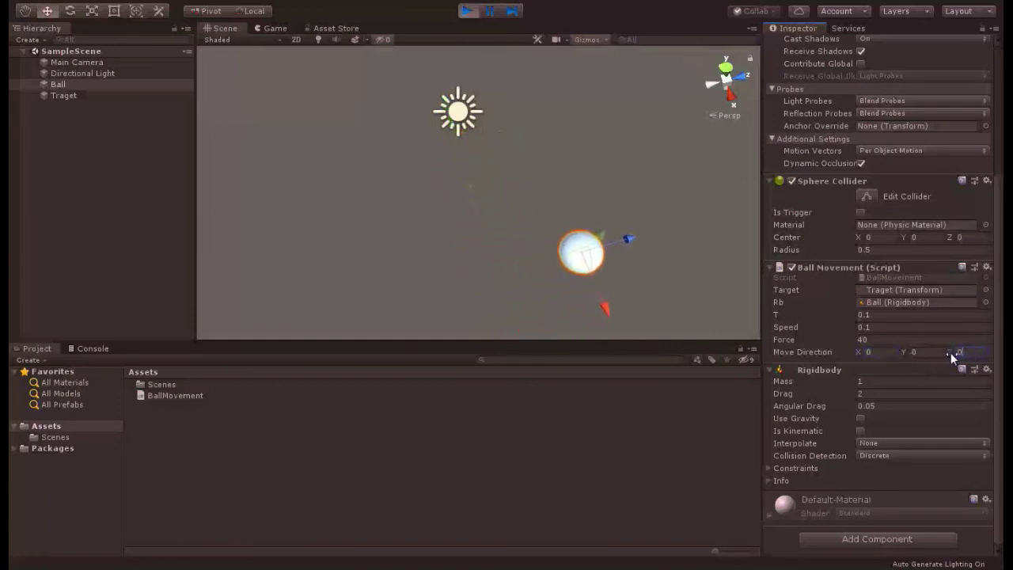
text(0)
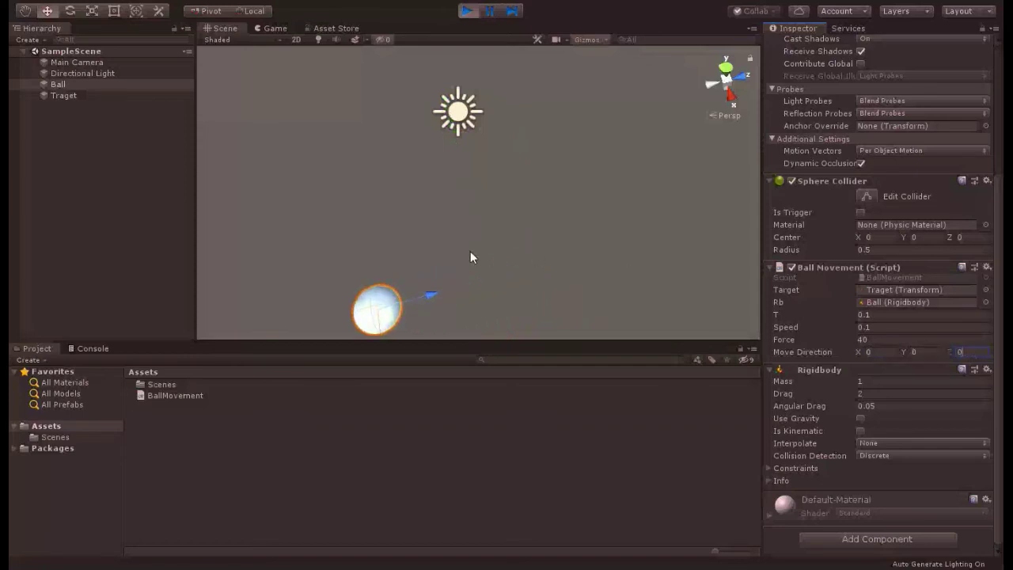
middle_drag(470, 257, 510, 186)
scroll(936, 126, up, 5)
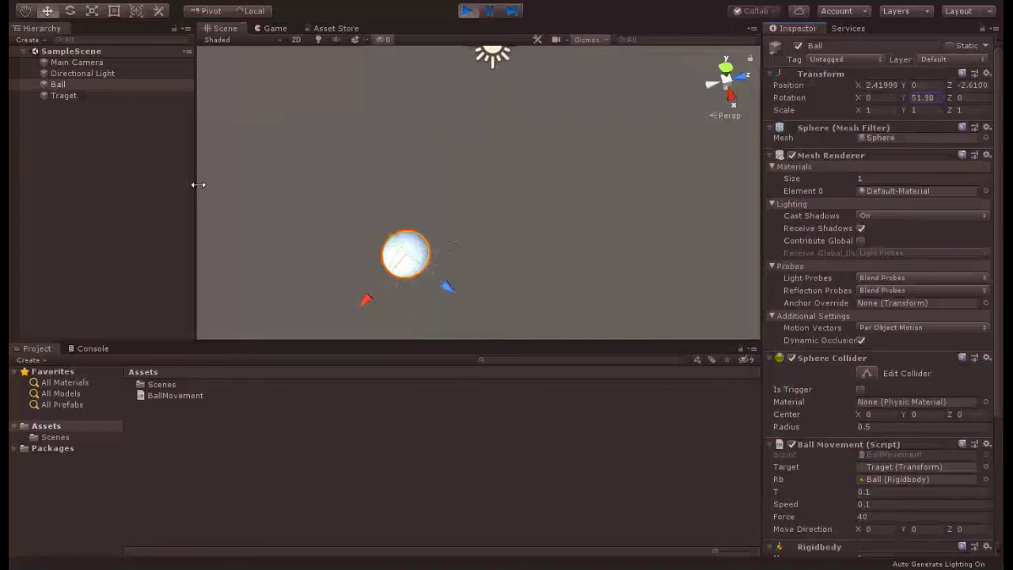
scroll(906, 352, down, 5)
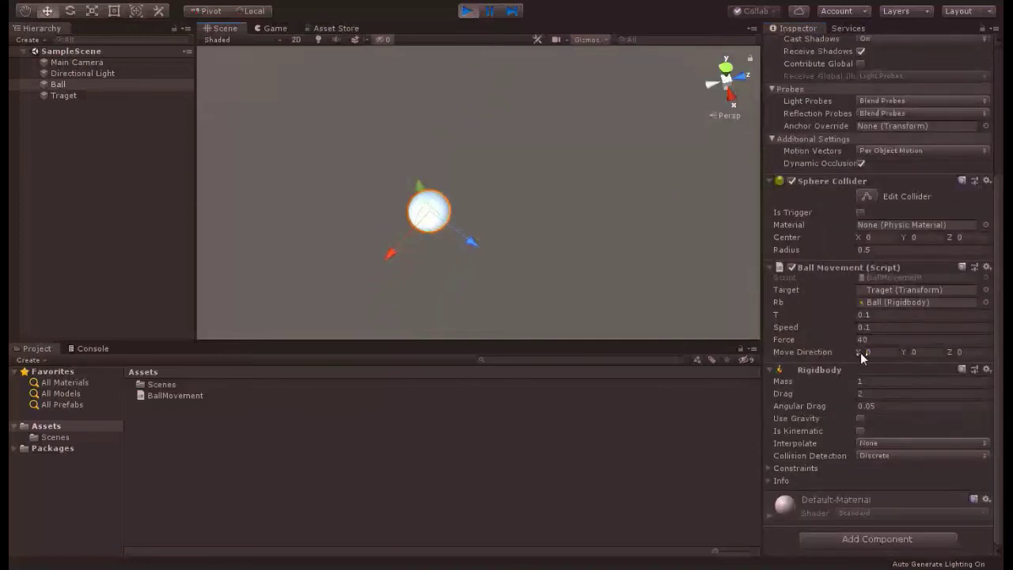
drag(949, 353, 942, 277)
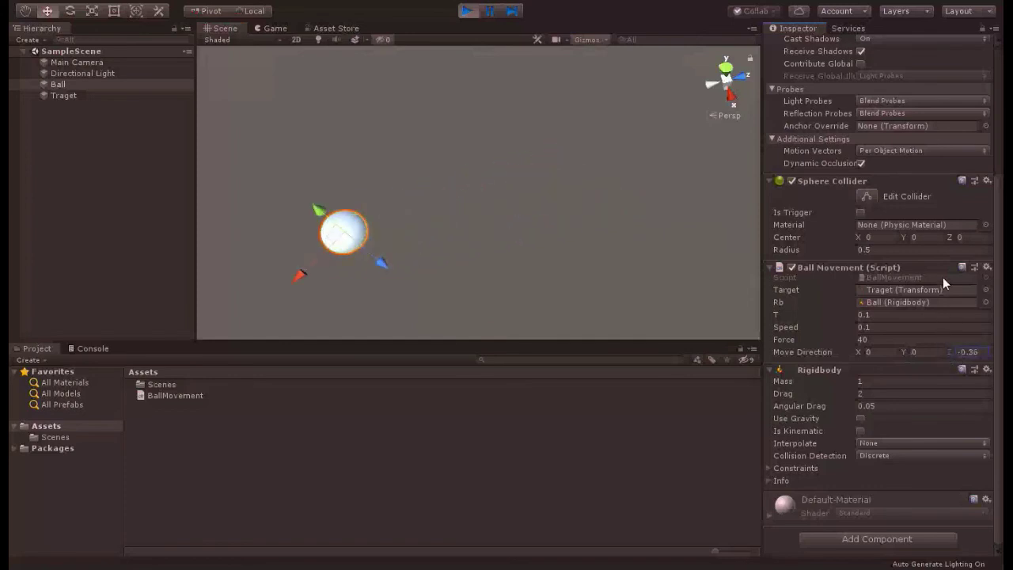
Stop the game and change the Translate space from Space.World to Space.Self.
click(466, 11)
key(alt+Tab)
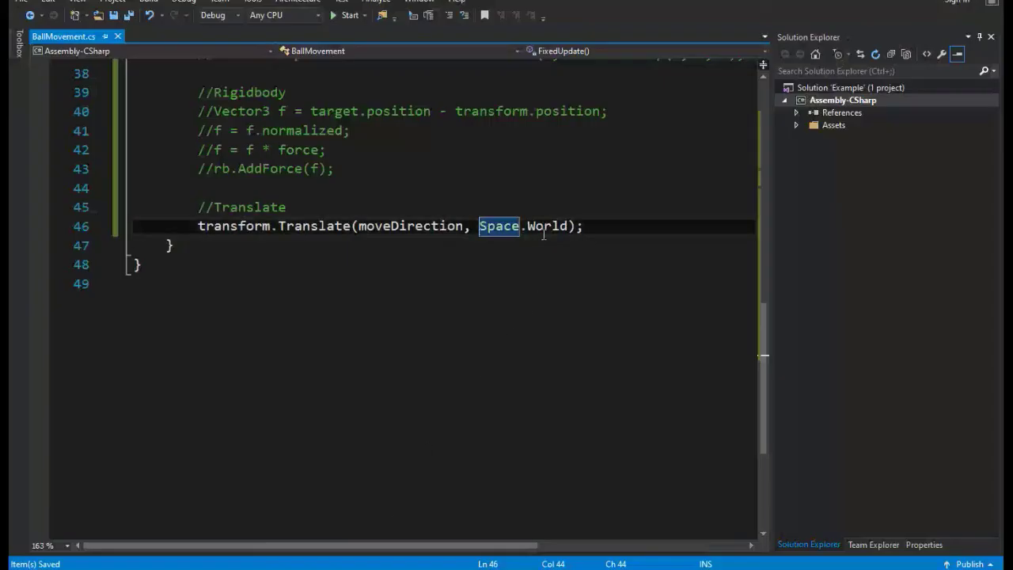
double_click(543, 233)
text(sel)
key(Tab)
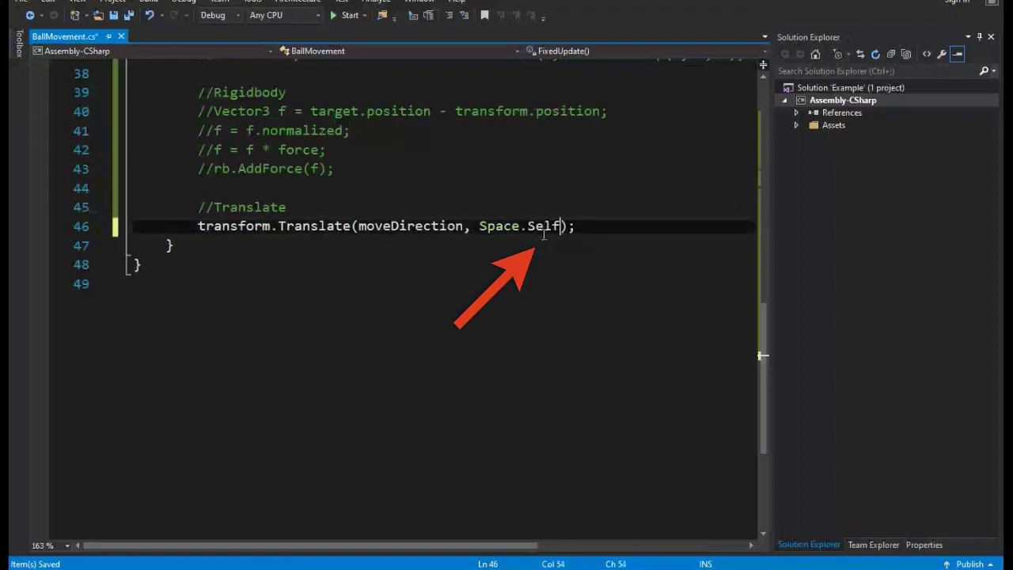
scroll(543, 233, up, 1)
key(alt+Tab)
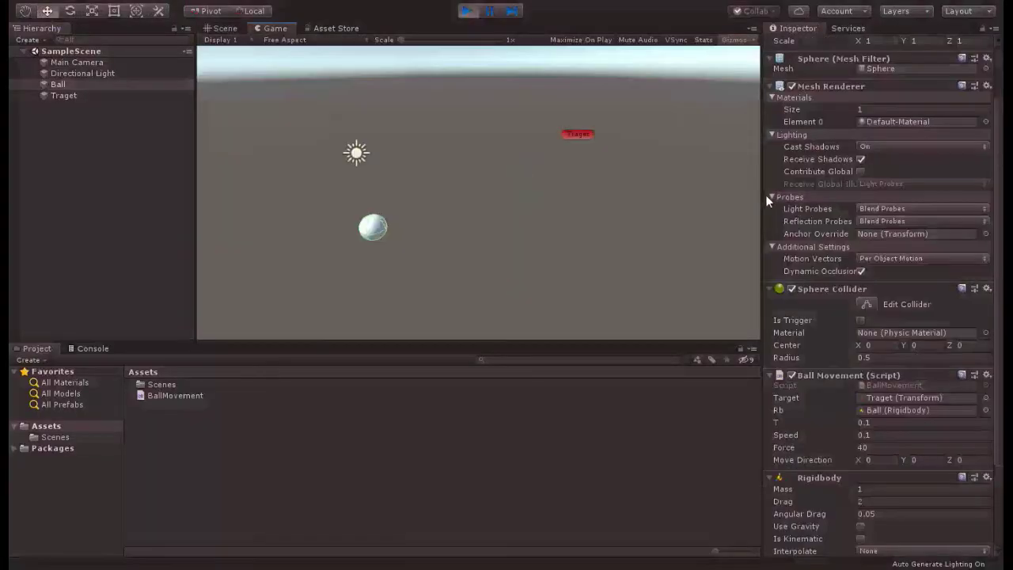
Adjust Move Direction X and tilt the Ball's X rotation to 38.4.
click(229, 29)
scroll(916, 396, down, 3)
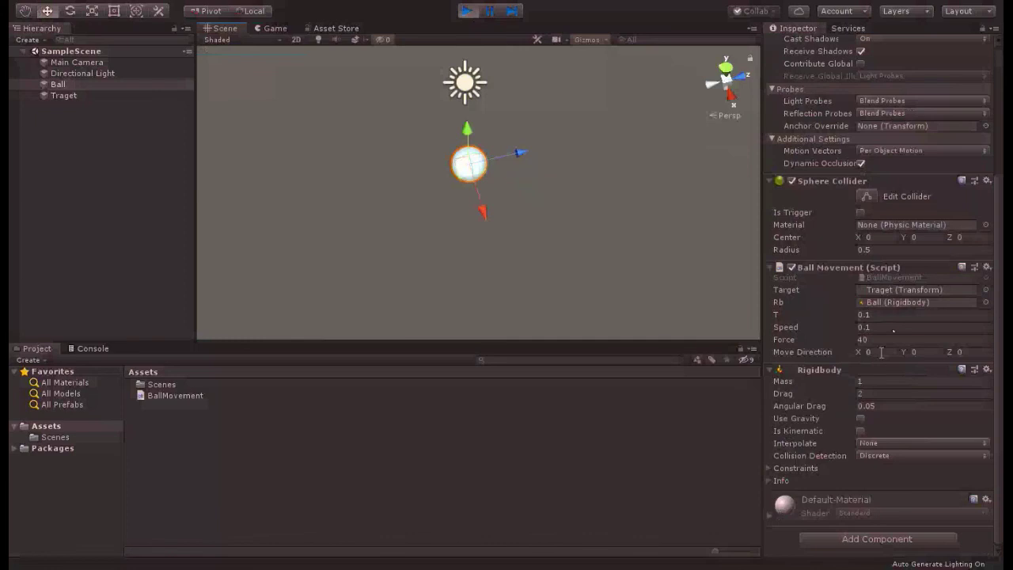
drag(858, 352, 875, 353)
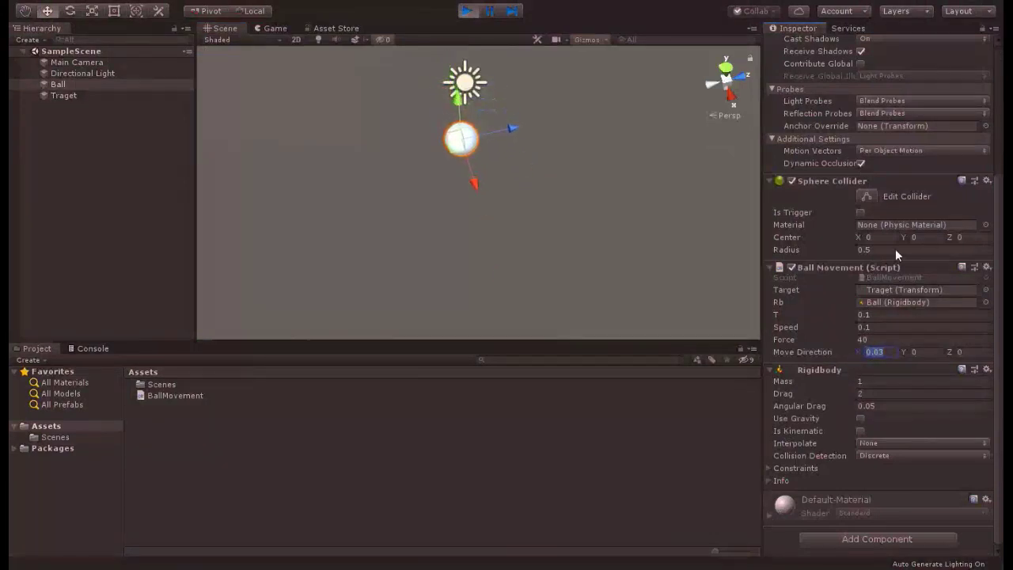
scroll(804, 267, up, 5)
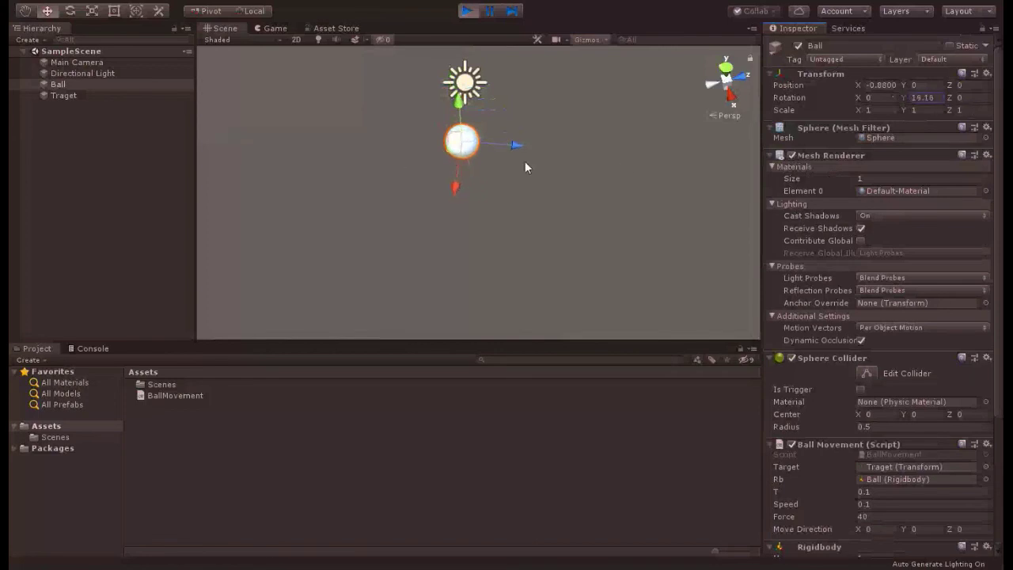
scroll(875, 207, down, 4)
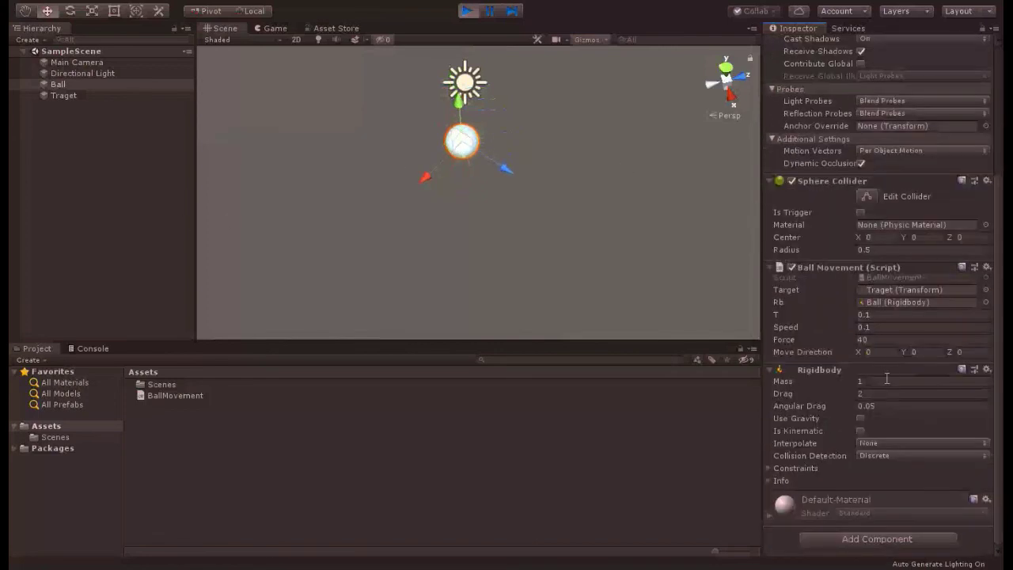
drag(863, 358, 865, 355)
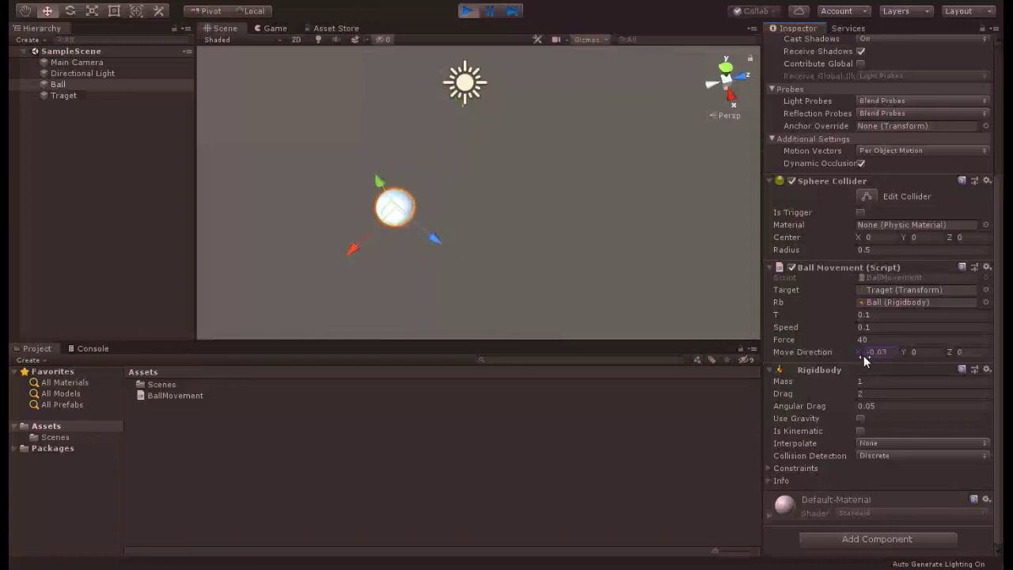
scroll(861, 192, up, 4)
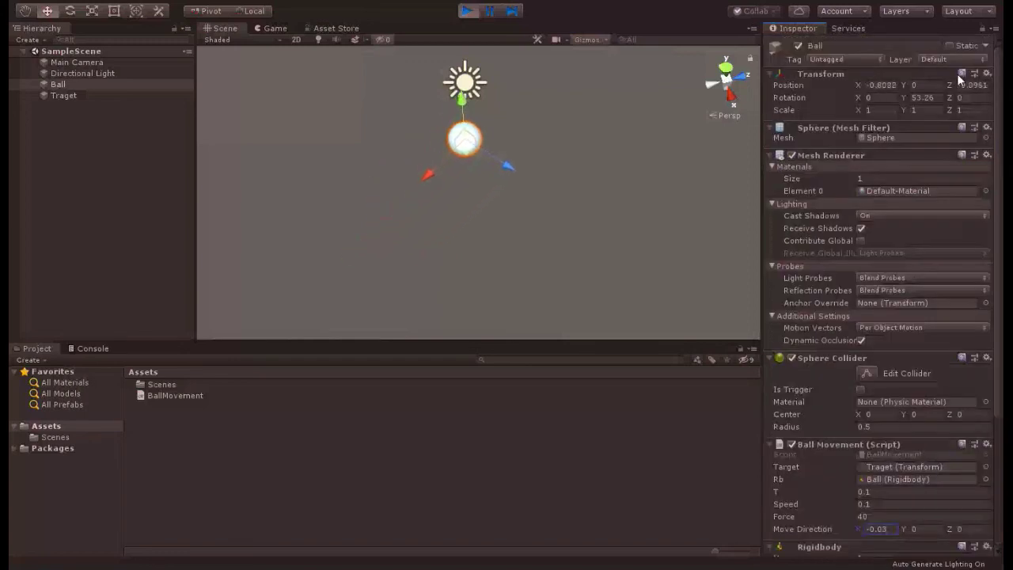
drag(858, 98, 864, 99)
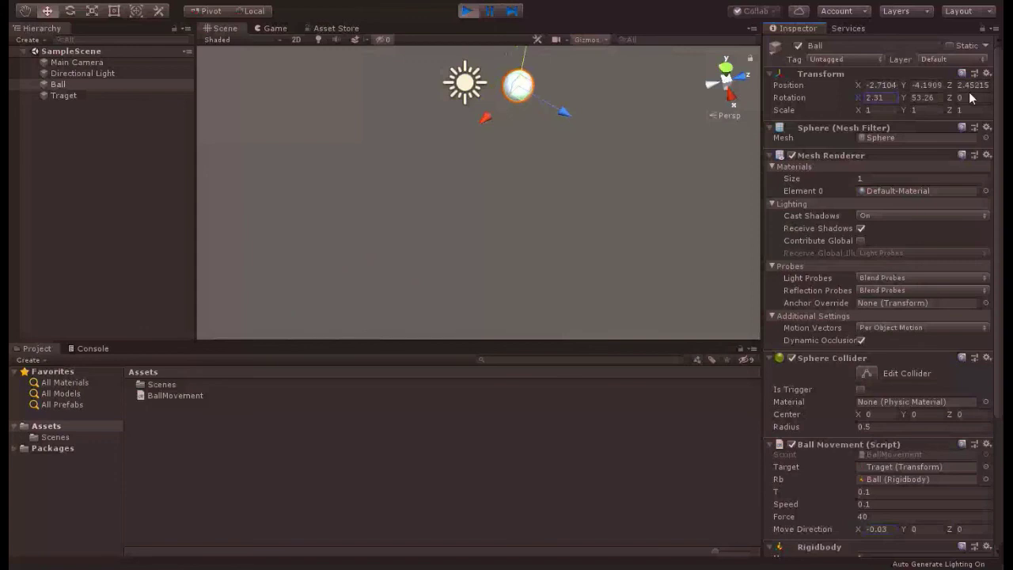
middle_drag(538, 249, 438, 351)
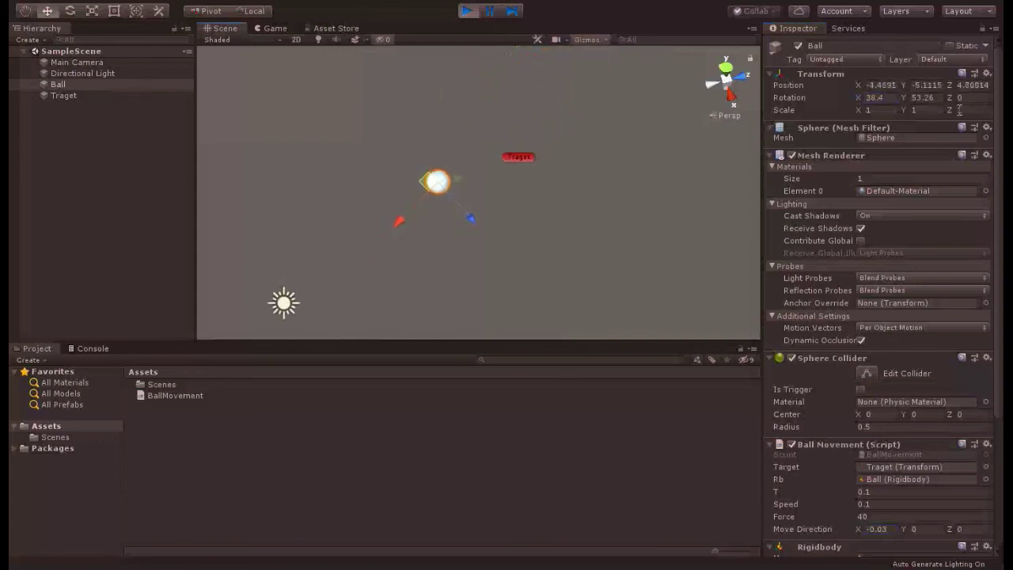